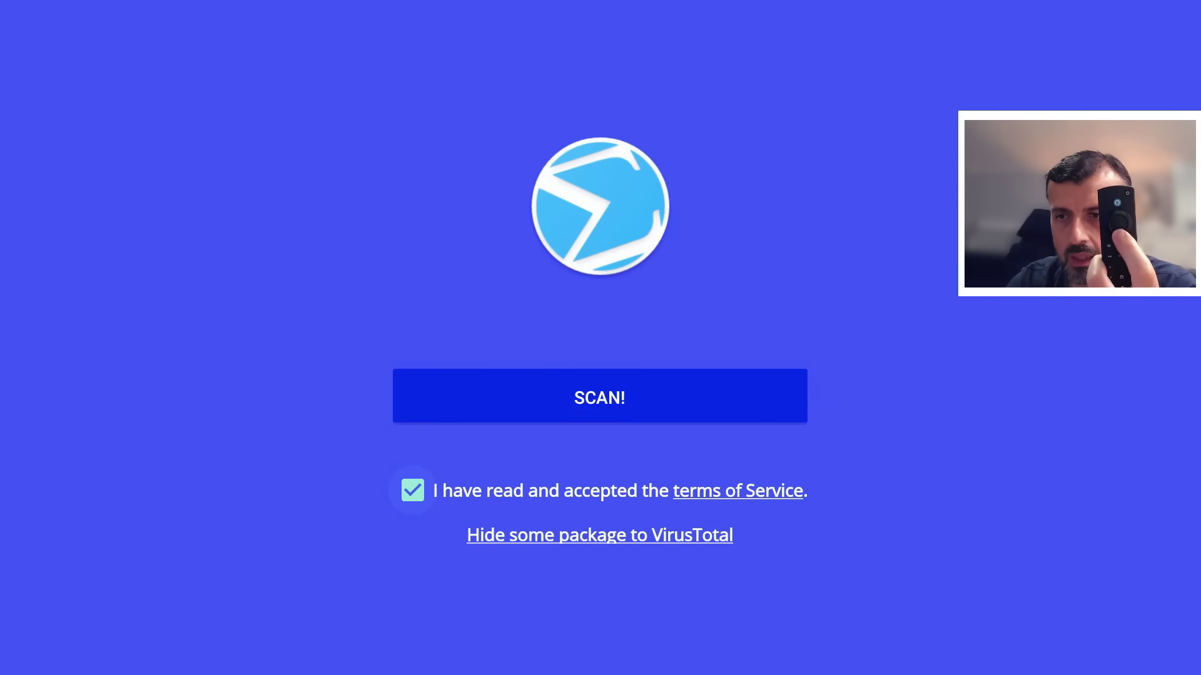
- Start a VirusTotal scan of the Fire TV's installed user apps from the SCAN! button
key(Right)
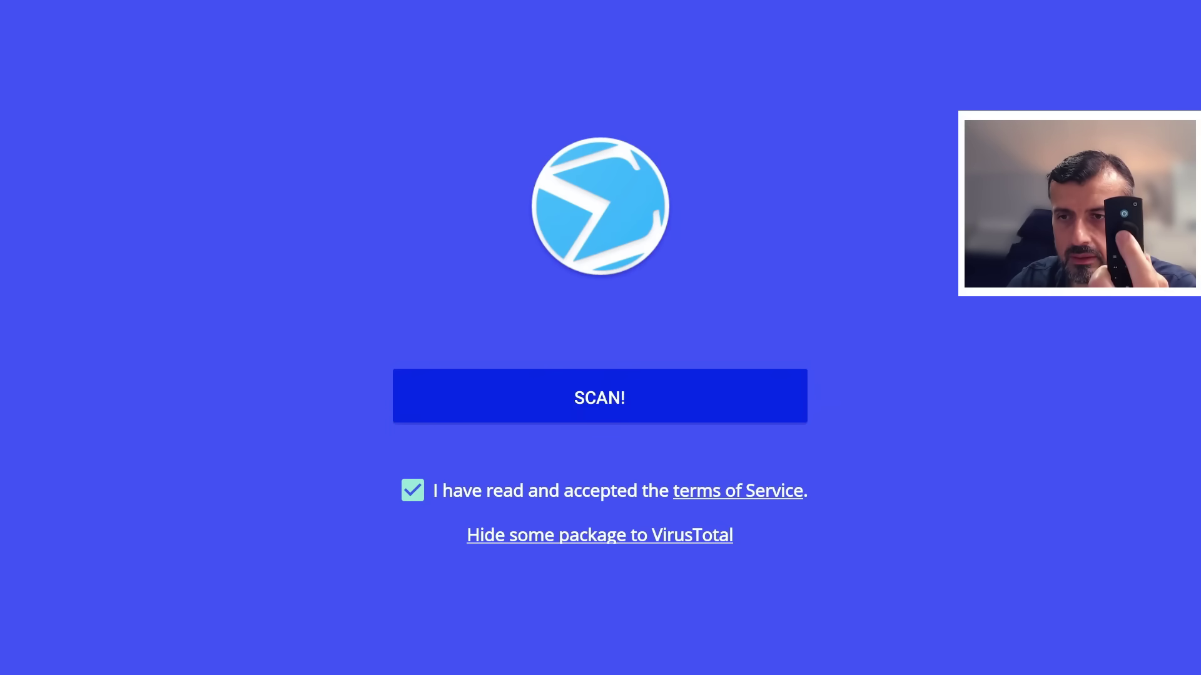
key(Return)
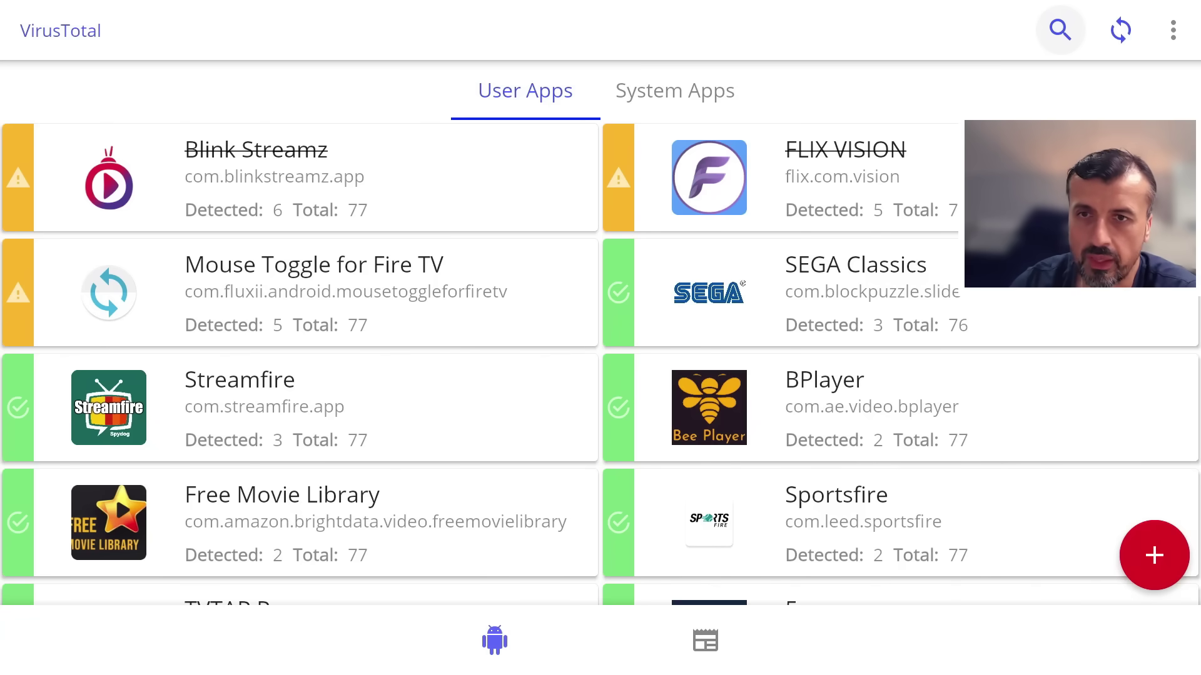
key(Right)
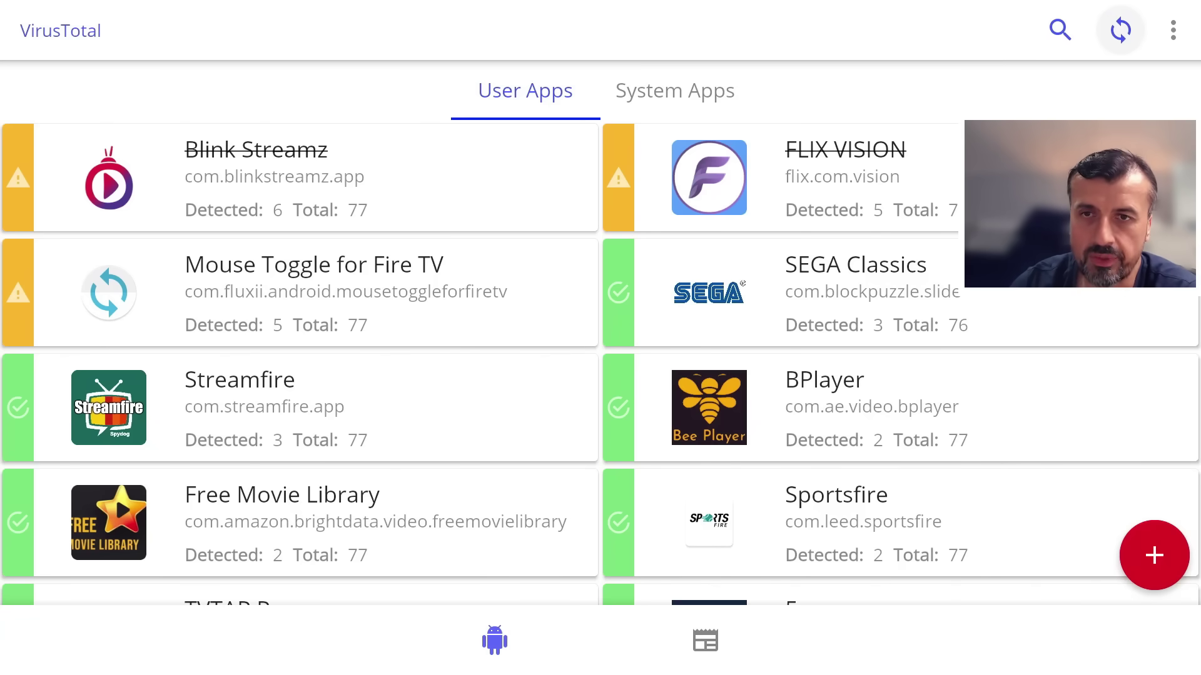
key(Right)
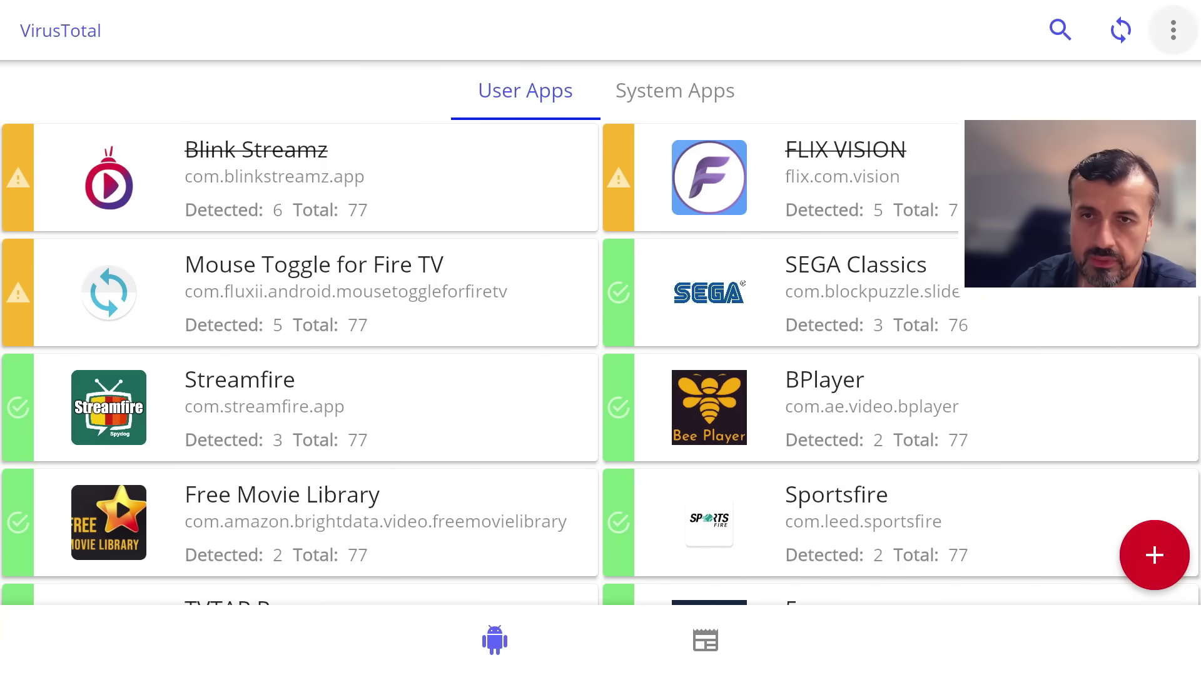
key(Return)
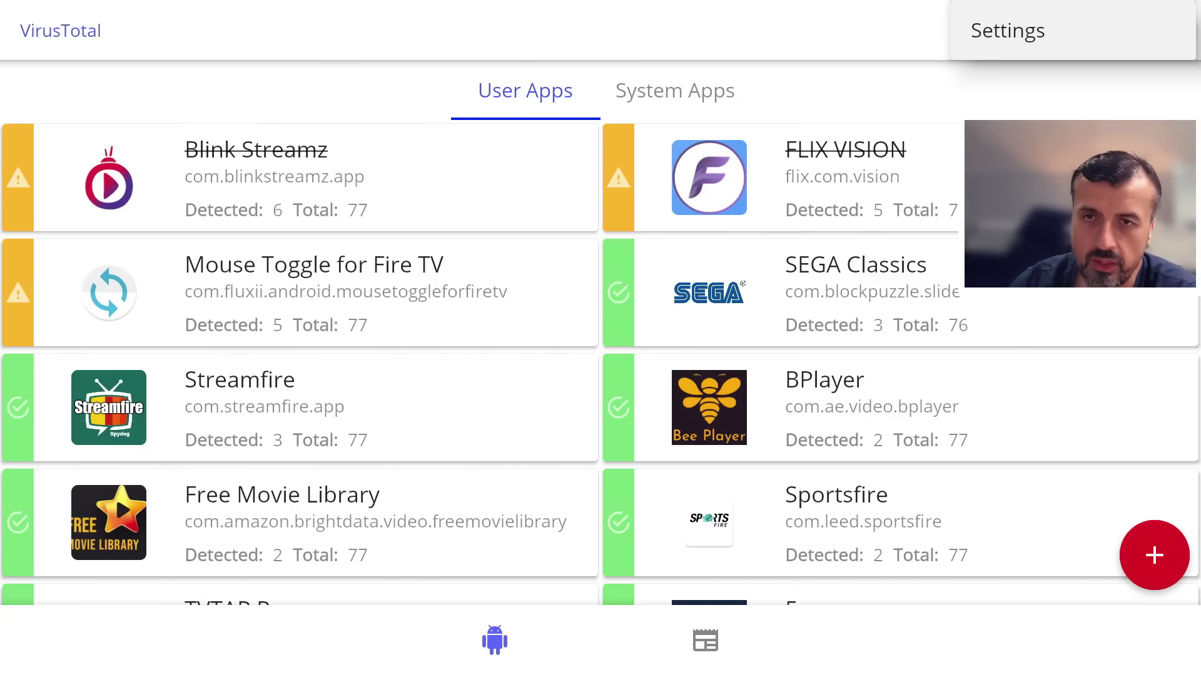
key(Return)
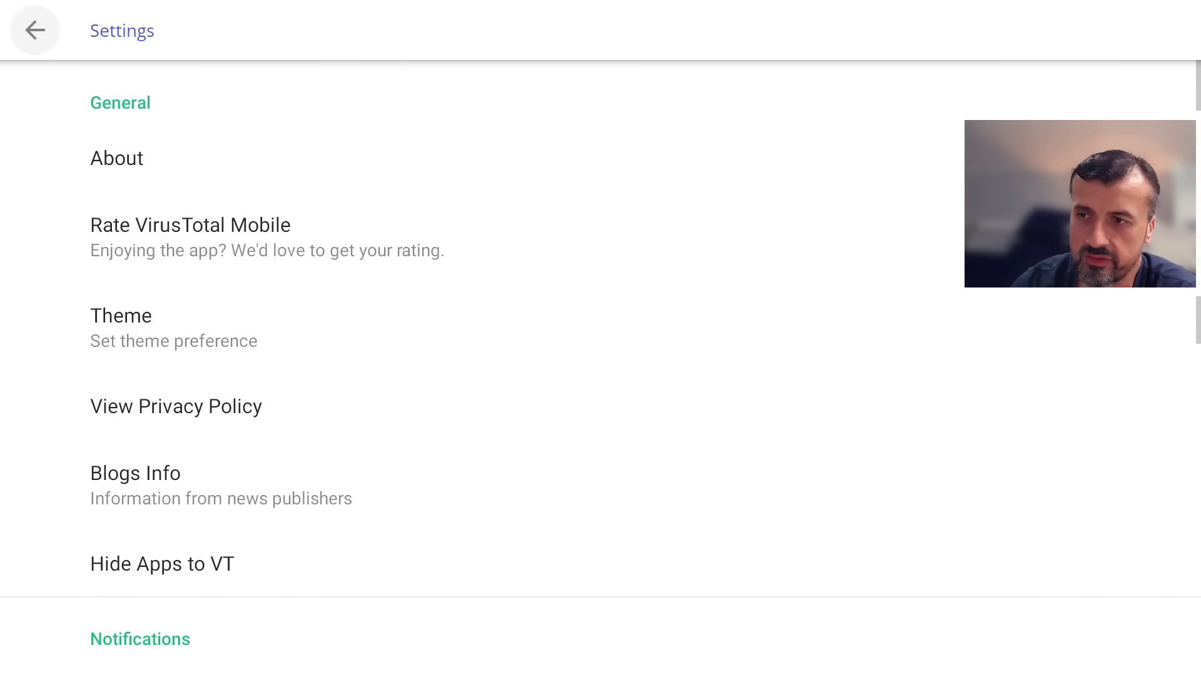
key(Down)
key(Down)
key(Down)
key(Down)
key(Down)
key(Down)
key(Down)
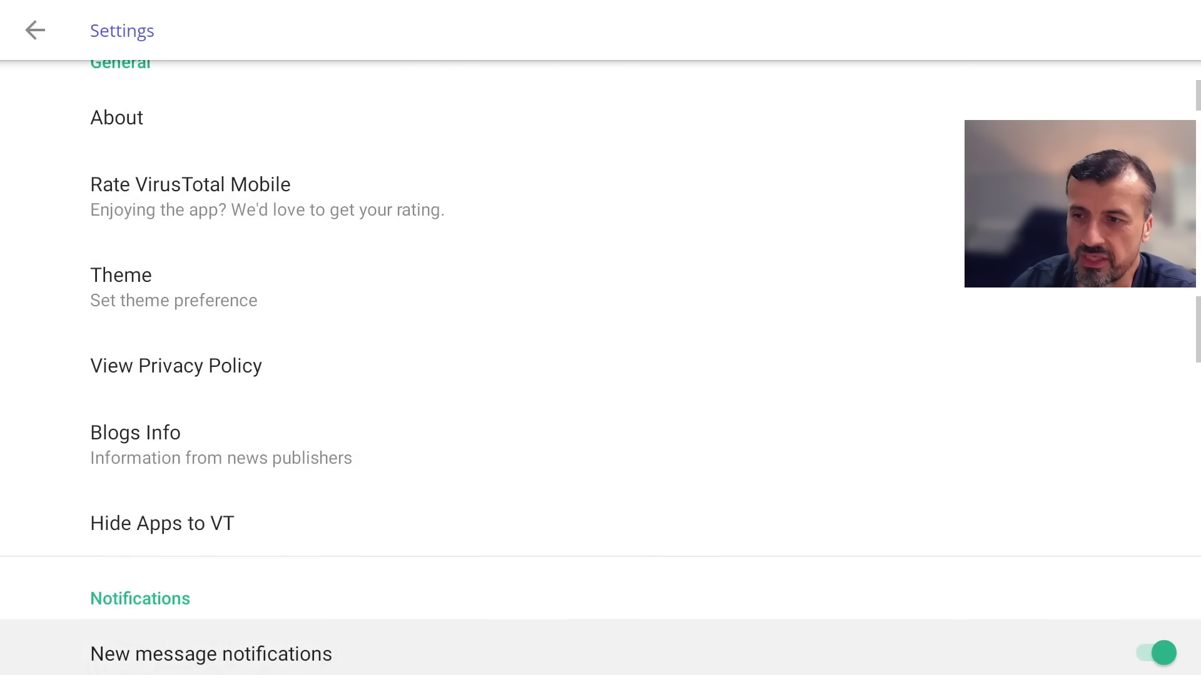
key(Up)
key(Up)
key(Escape)
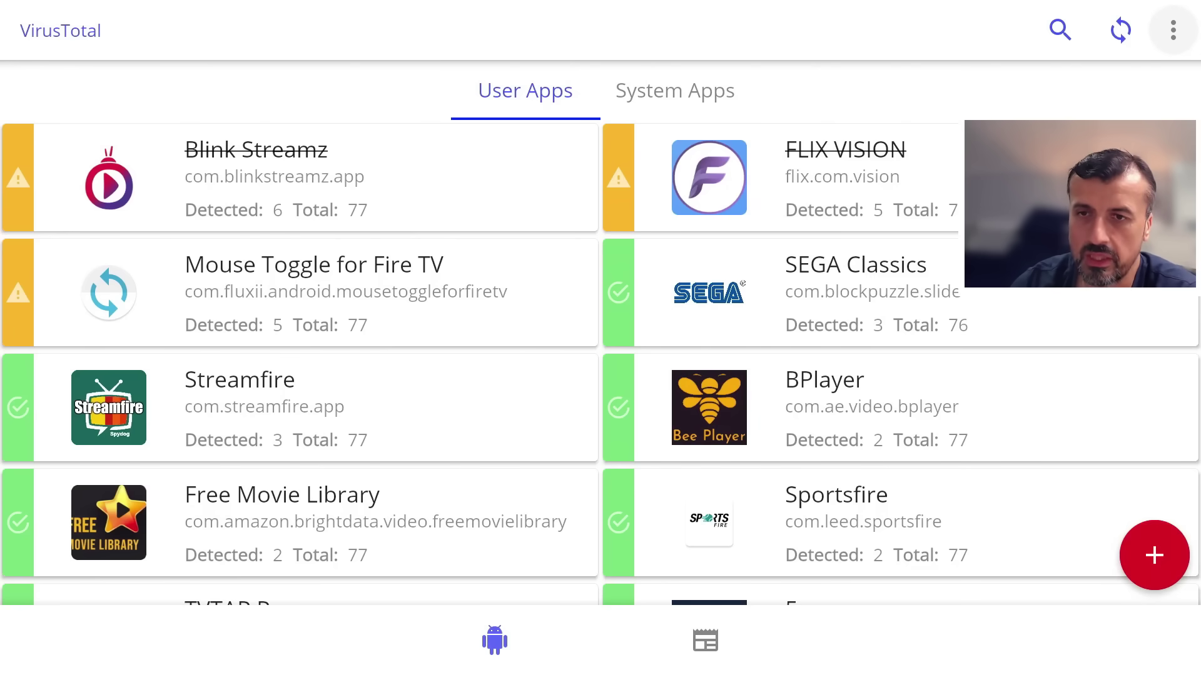
key(Down)
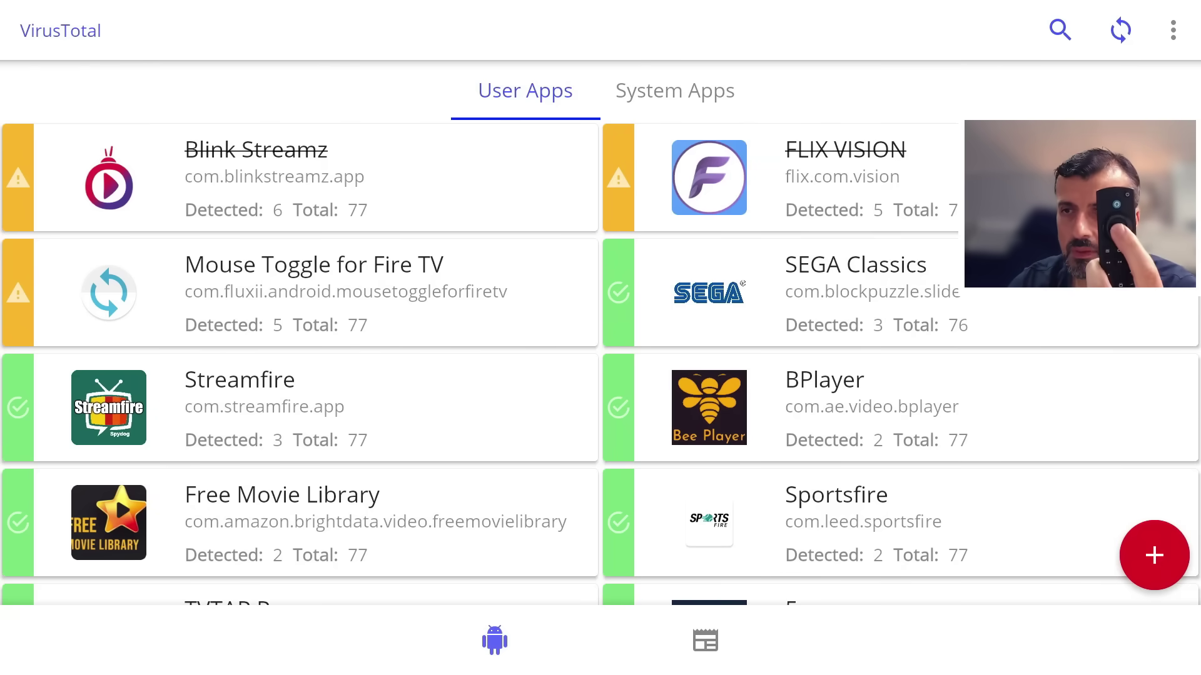
key(Return)
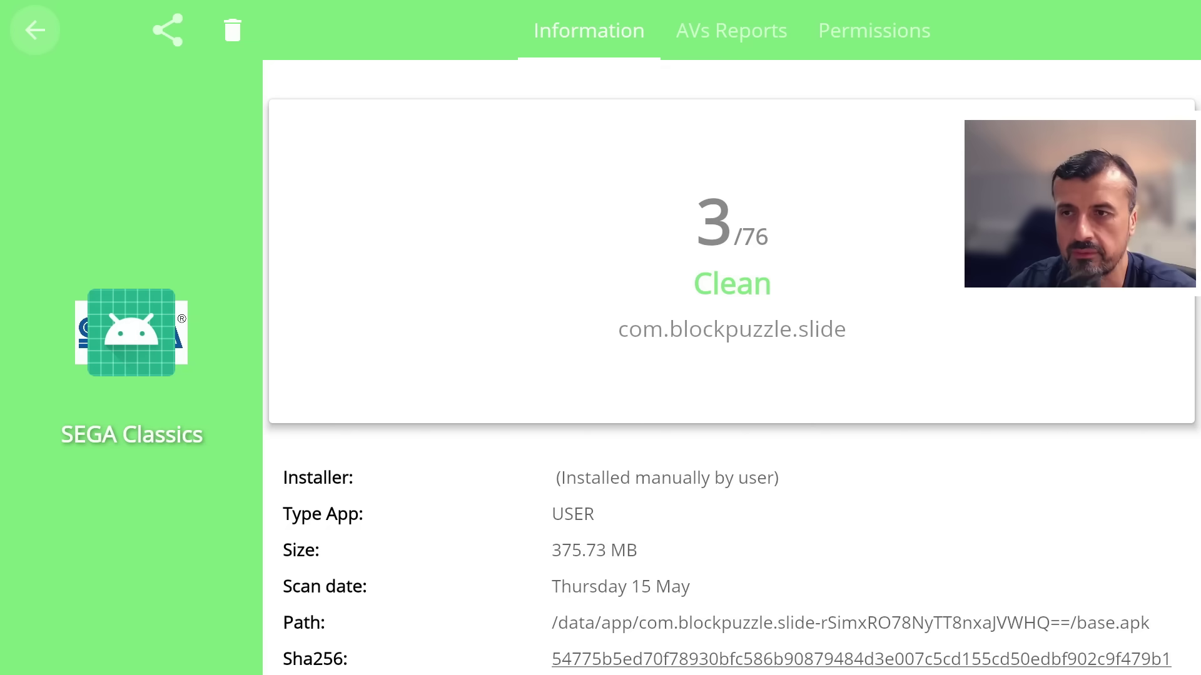
key(Right)
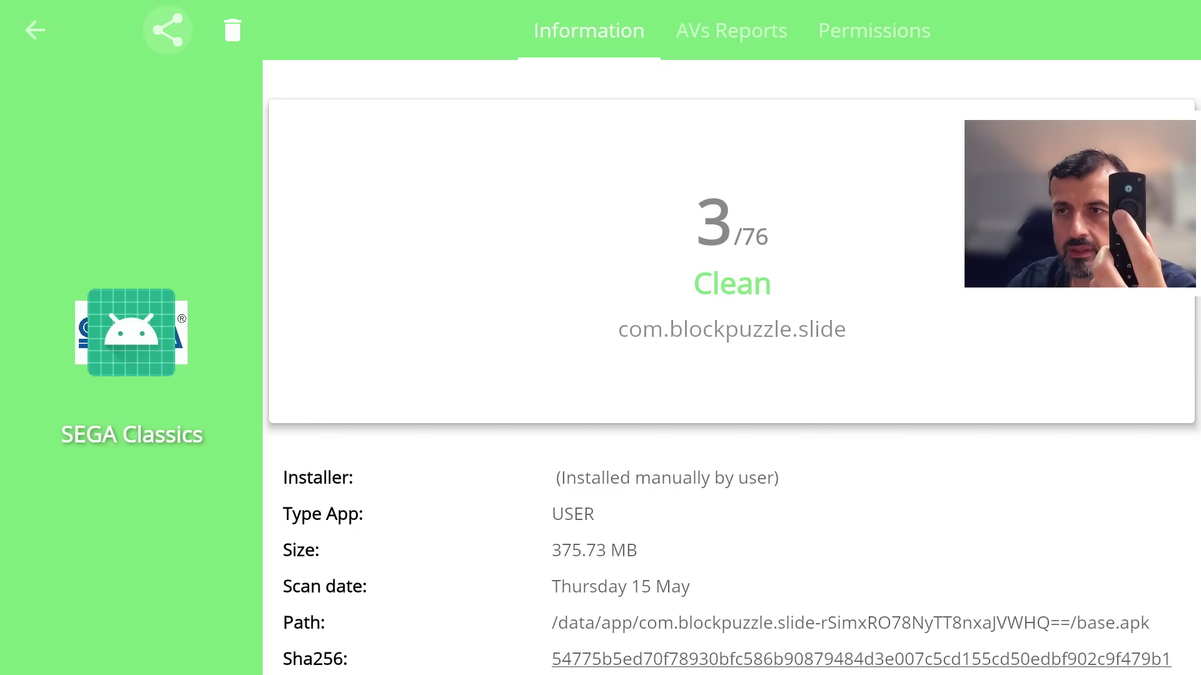
key(Right)
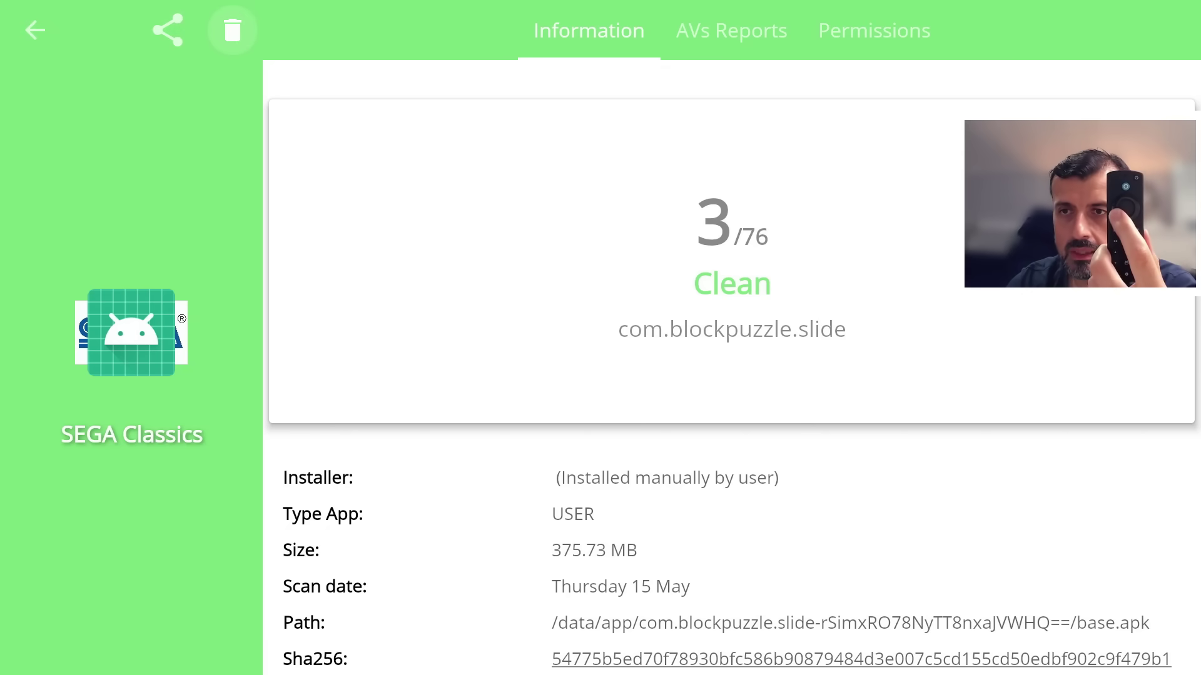
key(Return)
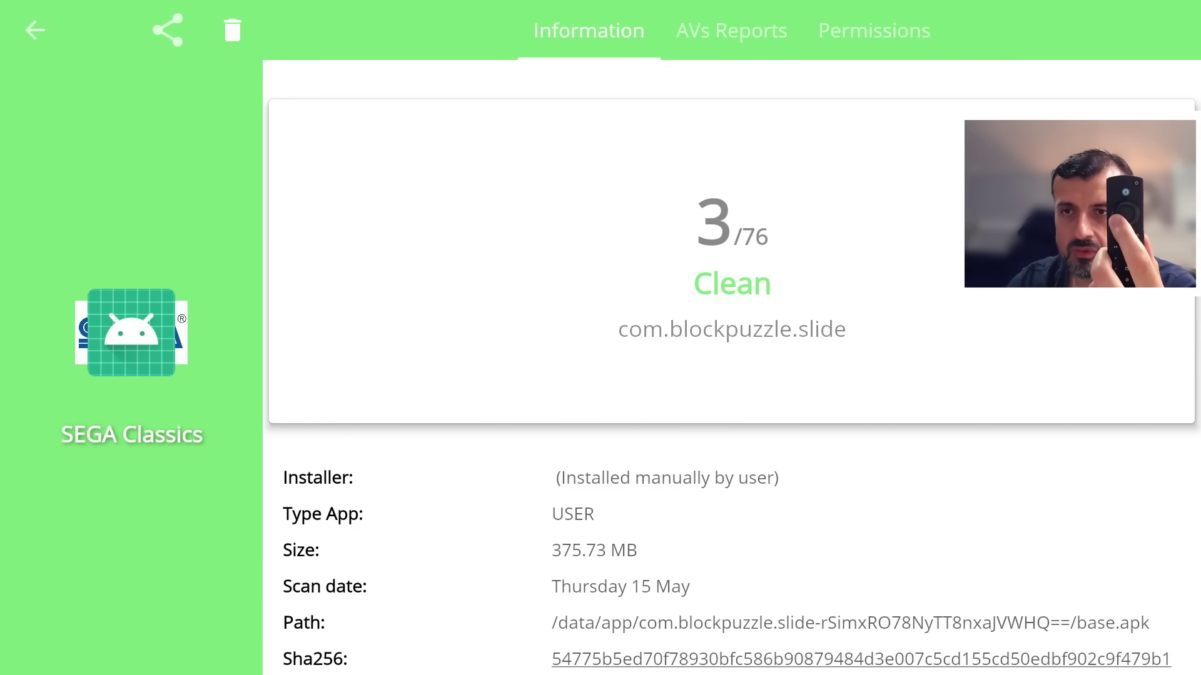
key(Right)
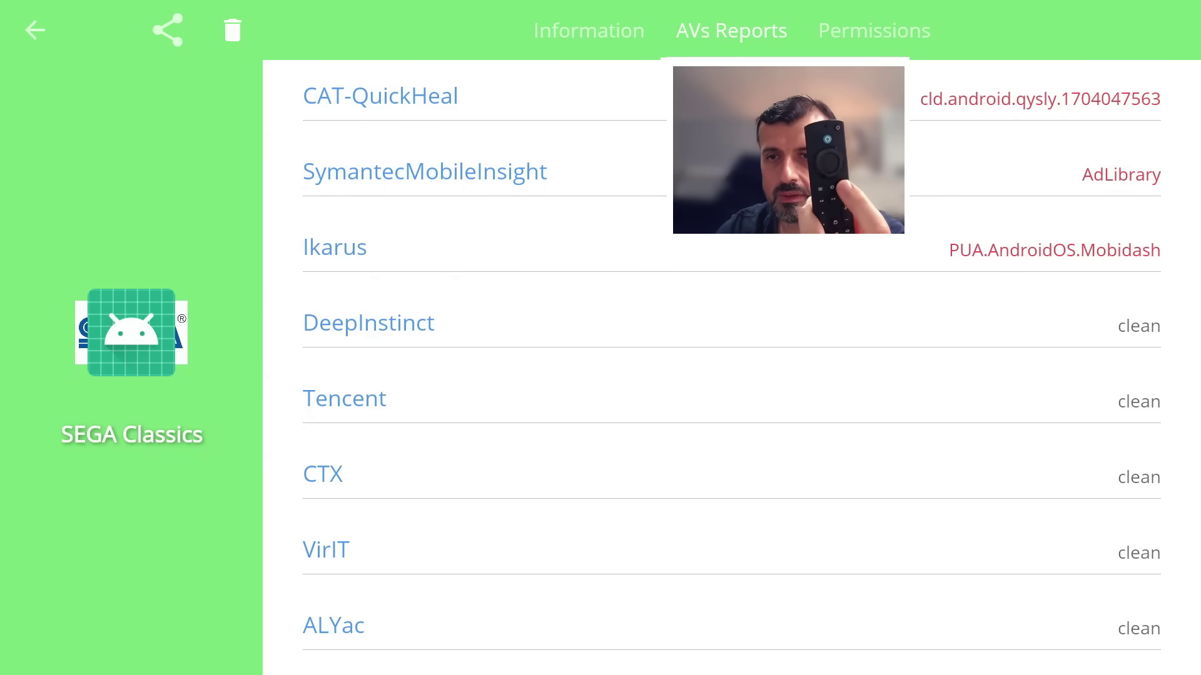
key(Escape)
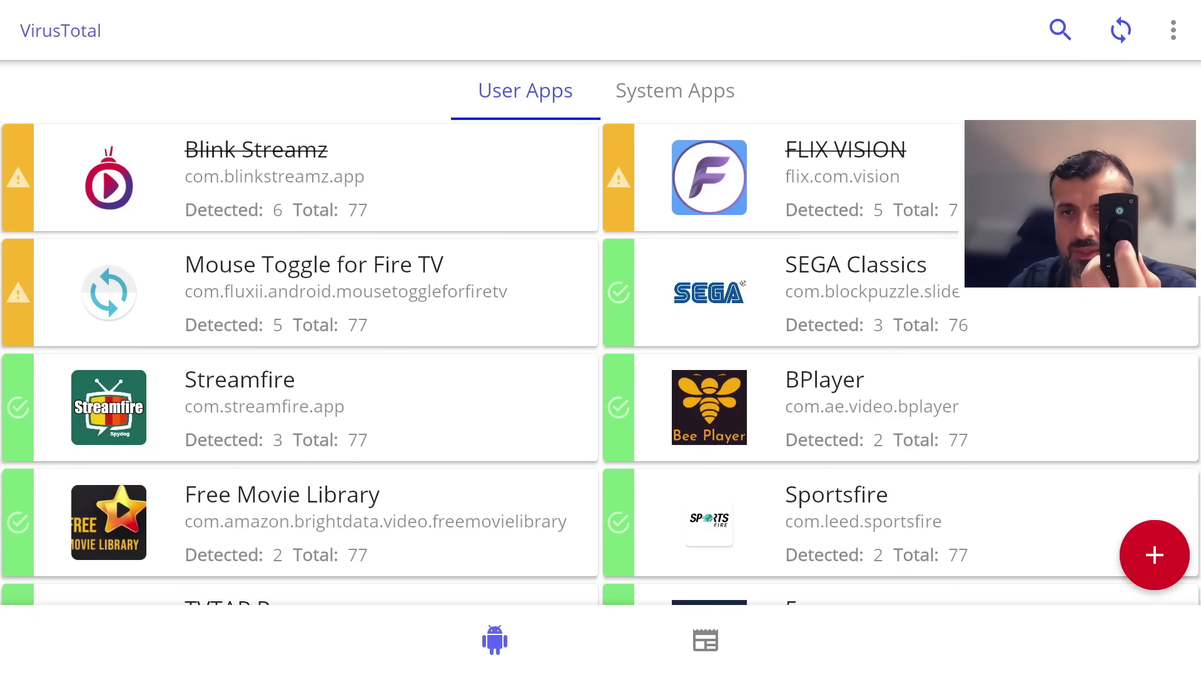
key(Return)
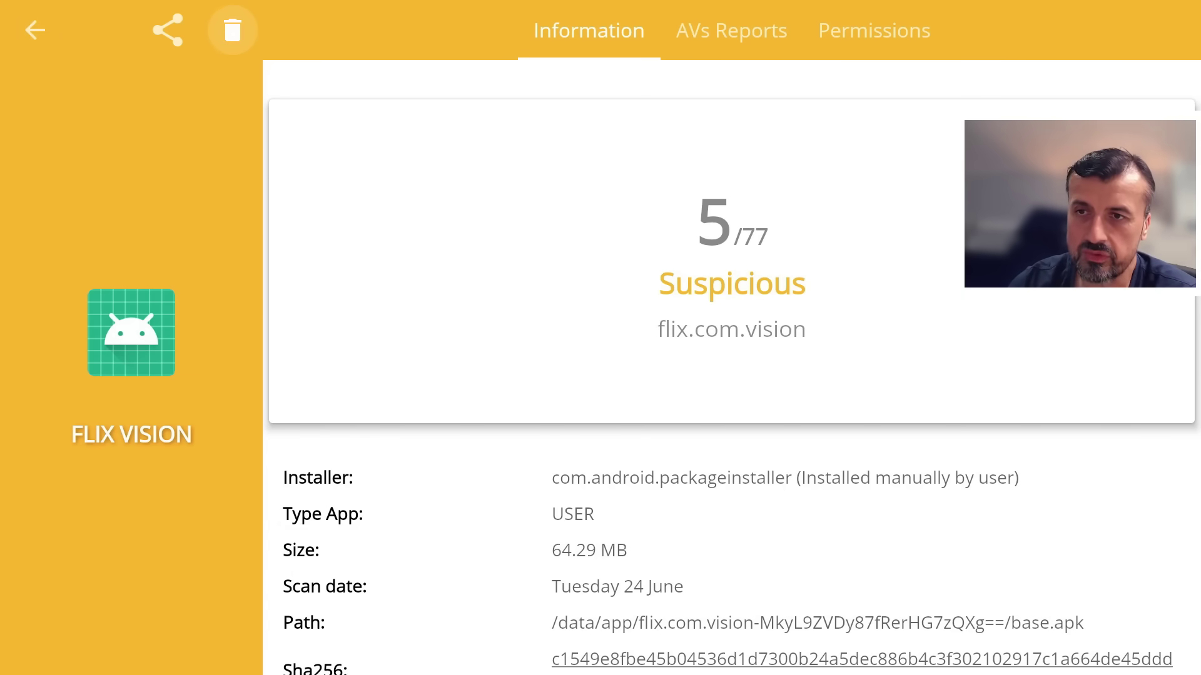
click(731, 31)
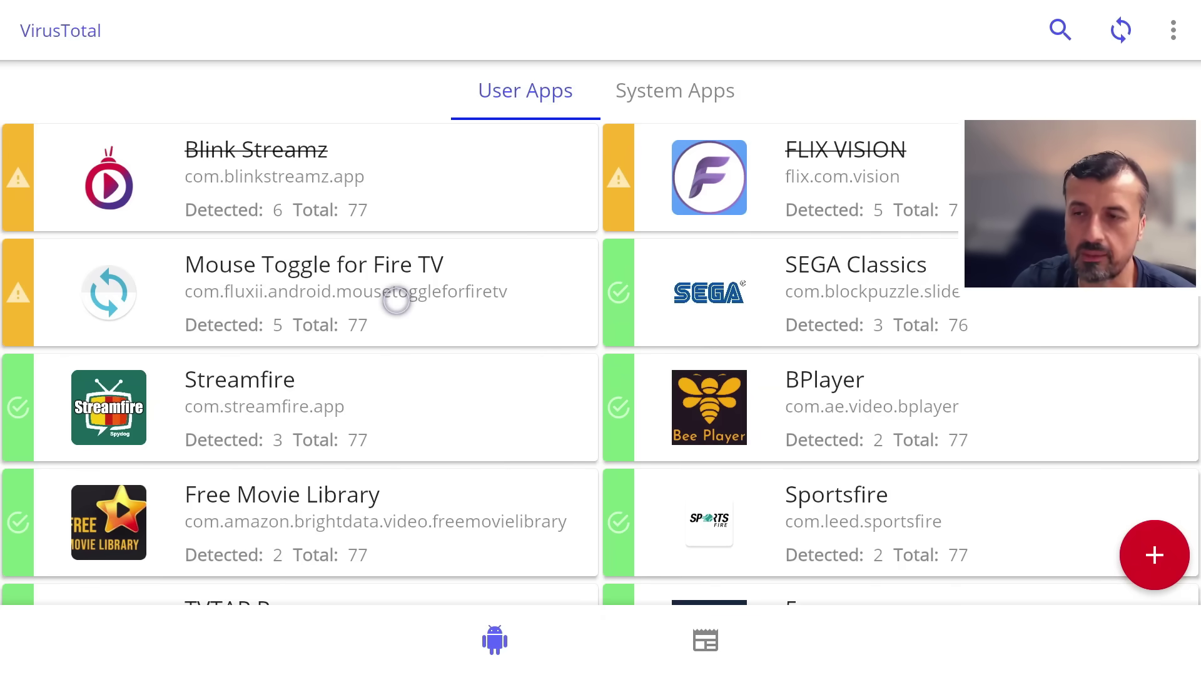
scroll(391, 308, down, 5)
scroll(388, 317, up, 5)
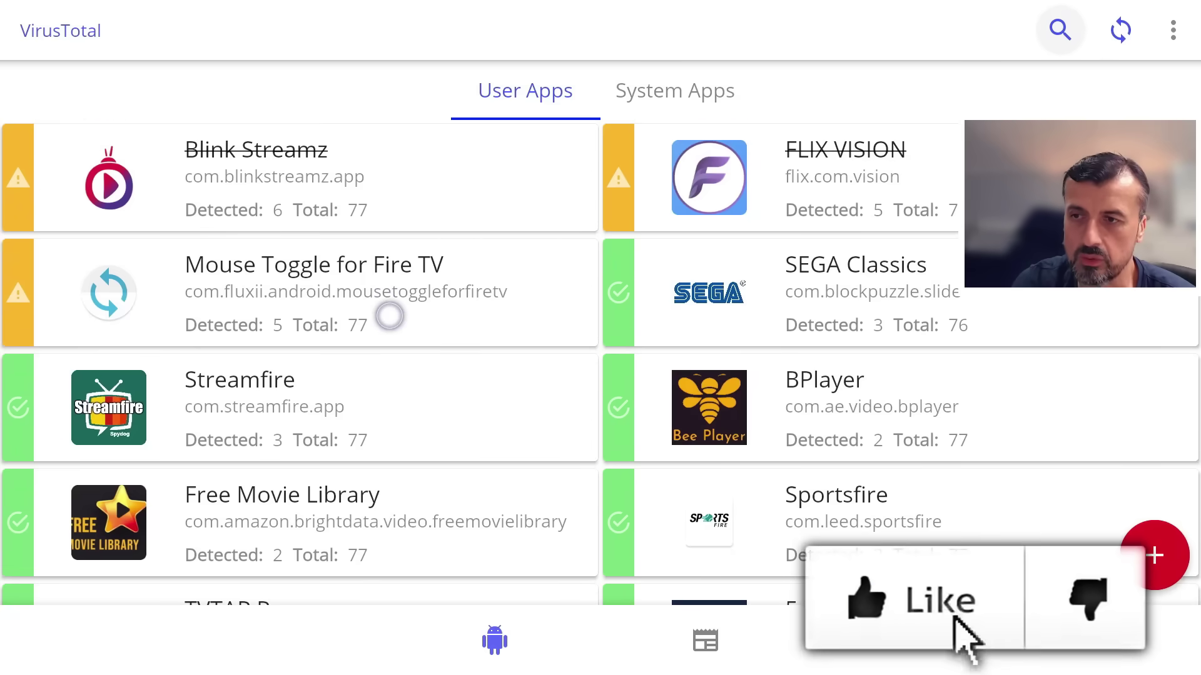
click(389, 317)
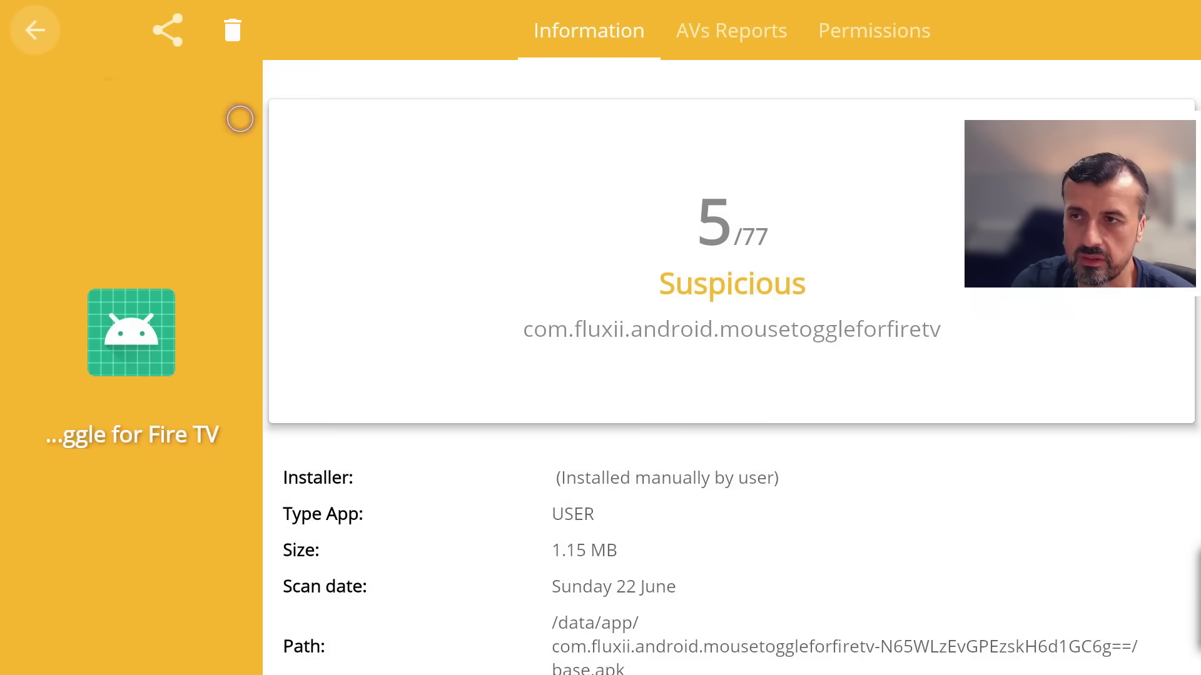
click(35, 30)
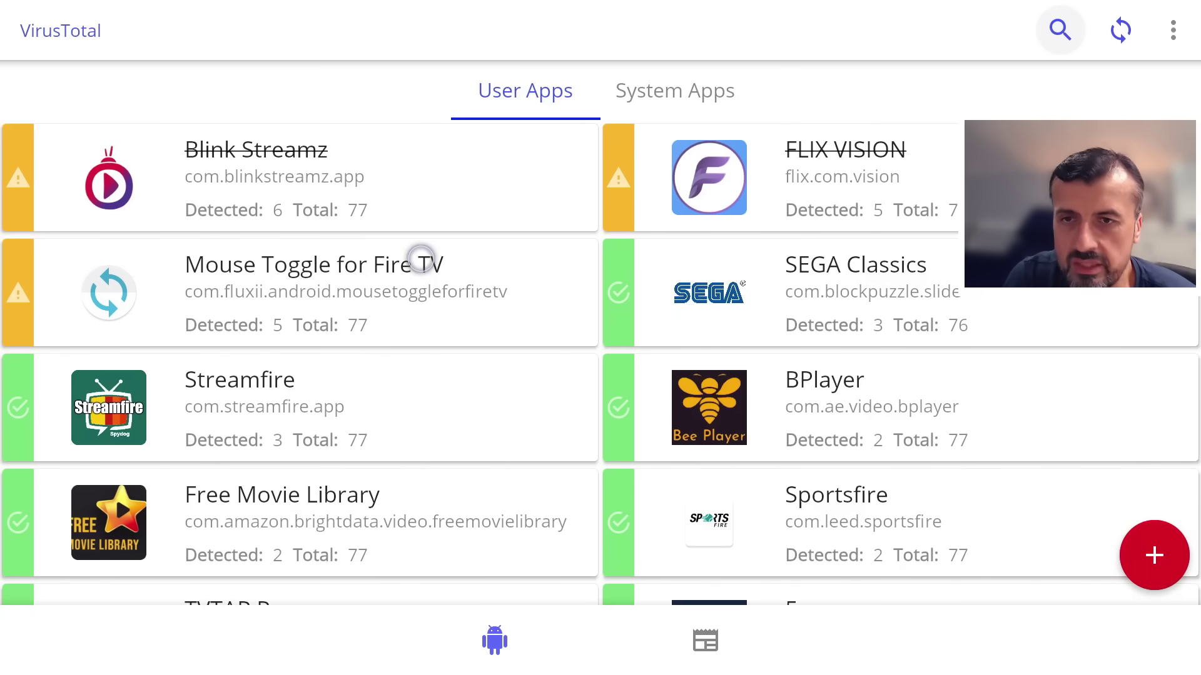
scroll(415, 260, down, 5)
scroll(415, 265, up, 5)
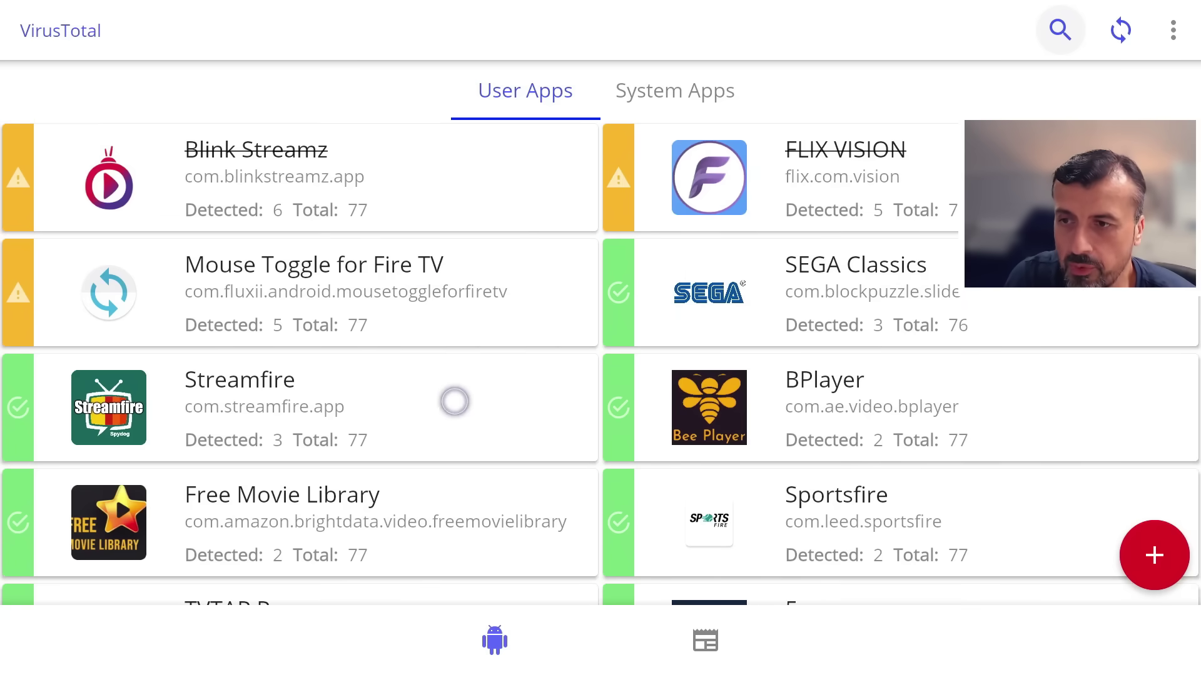
click(455, 401)
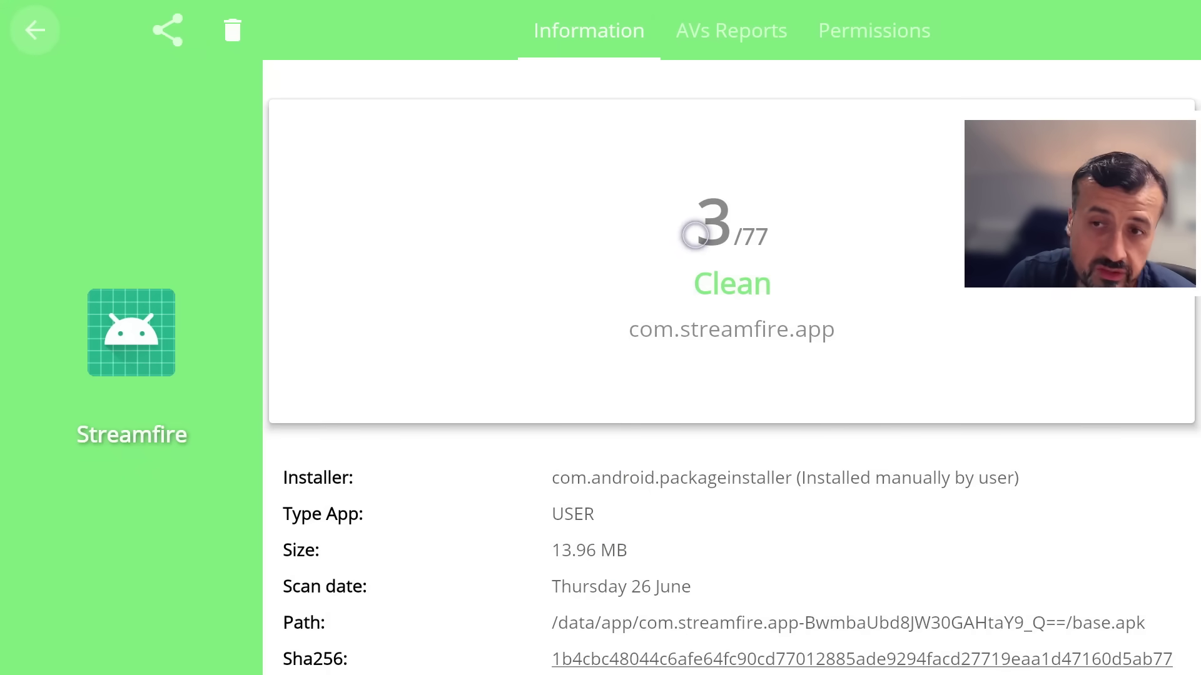
click(688, 43)
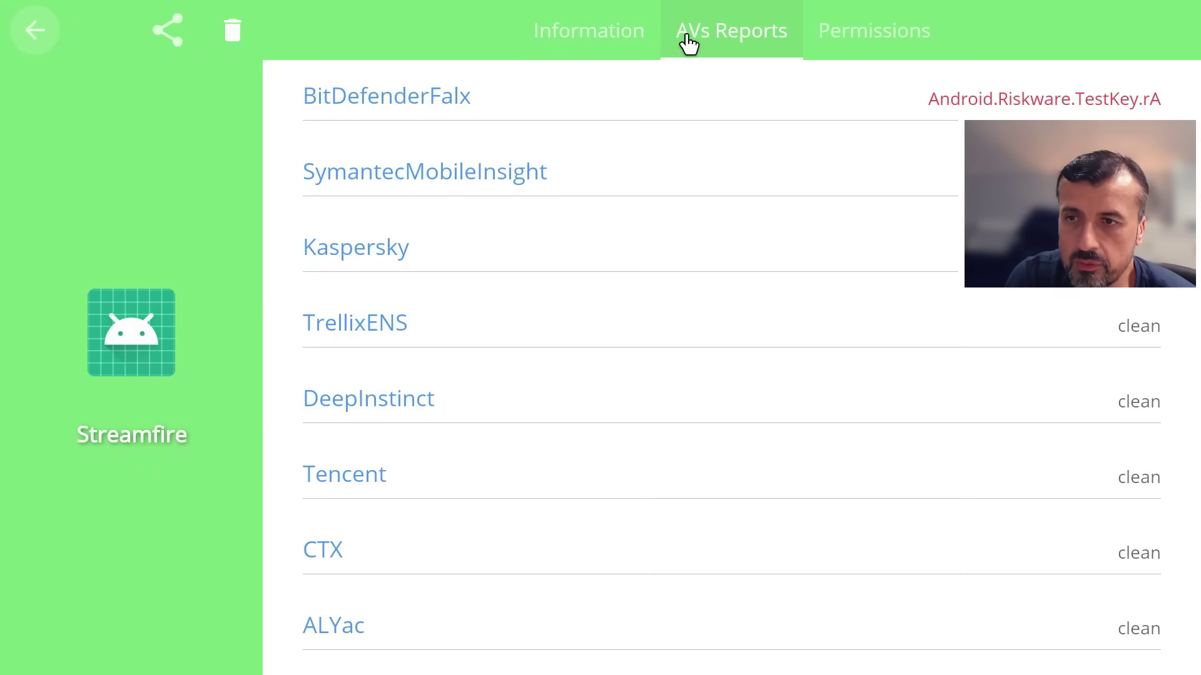
click(565, 19)
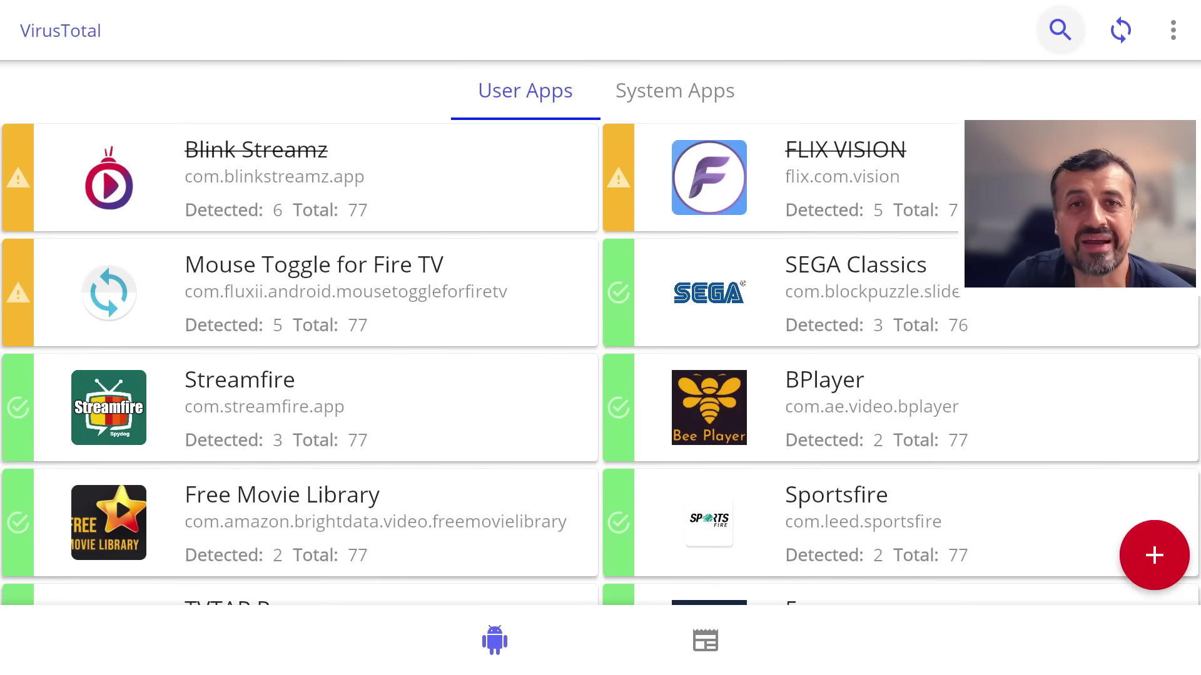
- Review TVTAP Pro's scan details, then browse the User Apps results list
scroll(635, 244, down, 3)
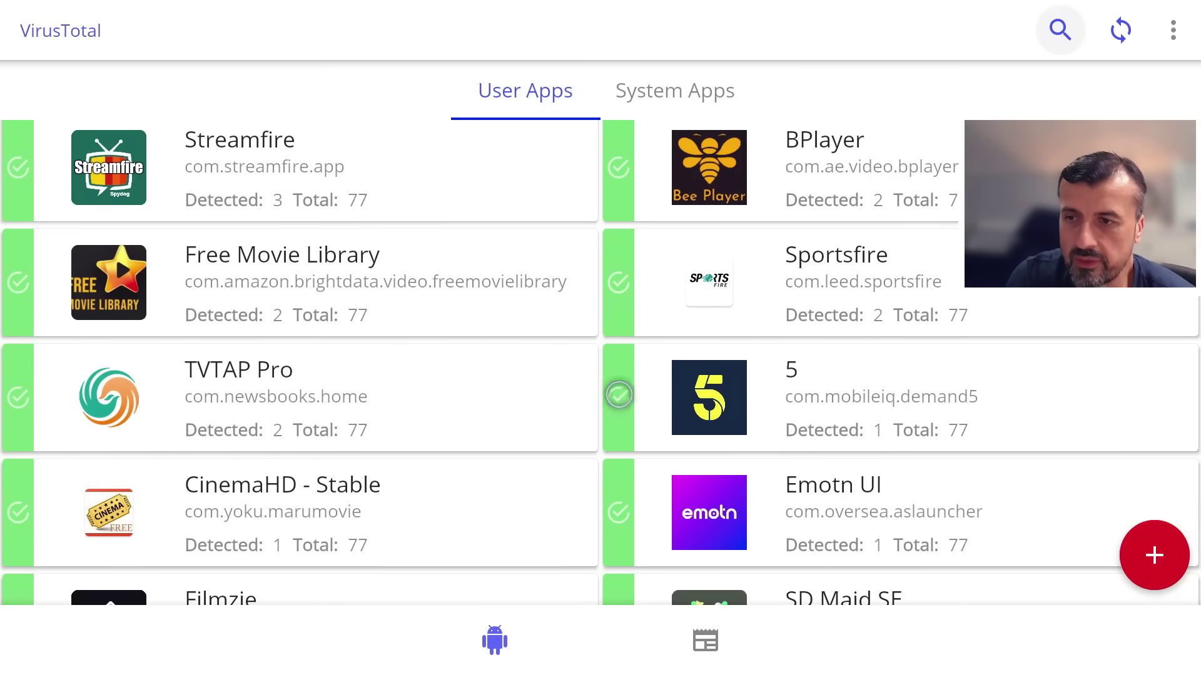
click(473, 421)
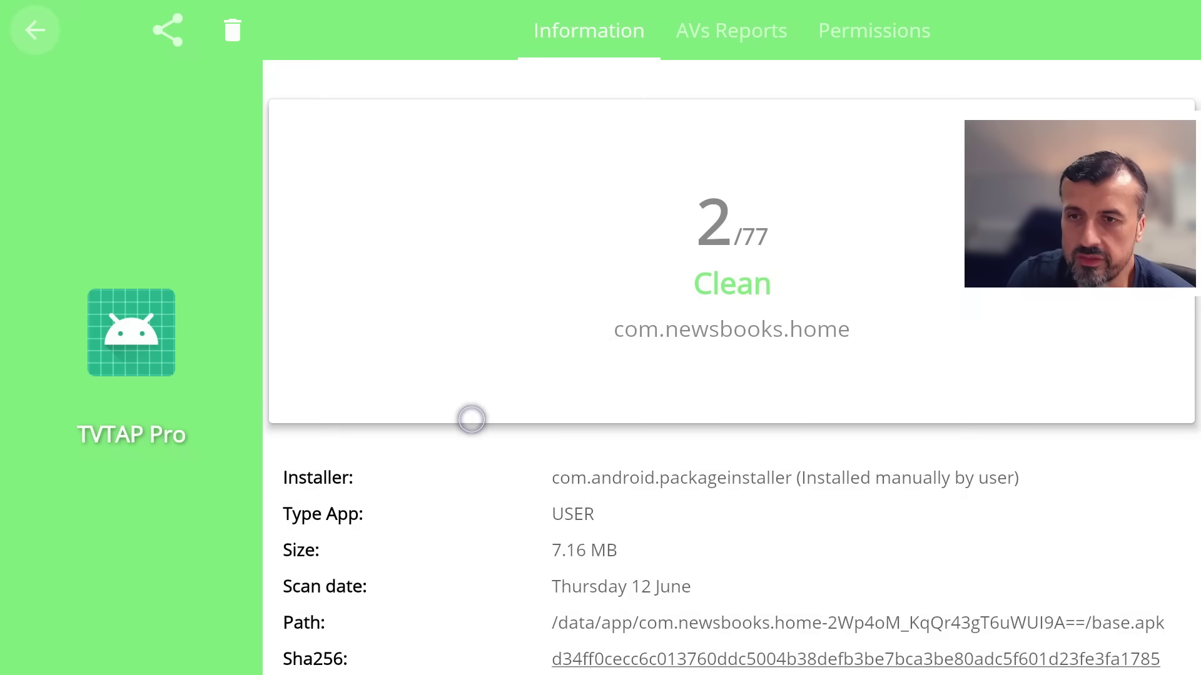
click(19, 28)
scroll(523, 260, down, 3)
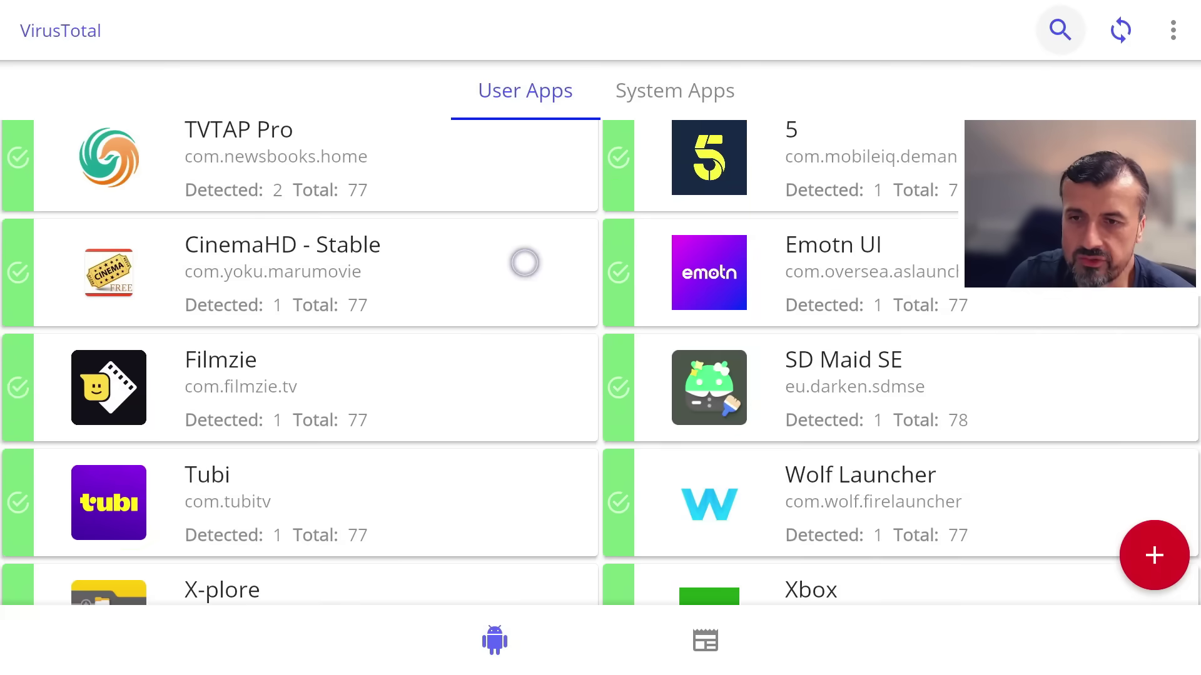
scroll(524, 262, down, 5)
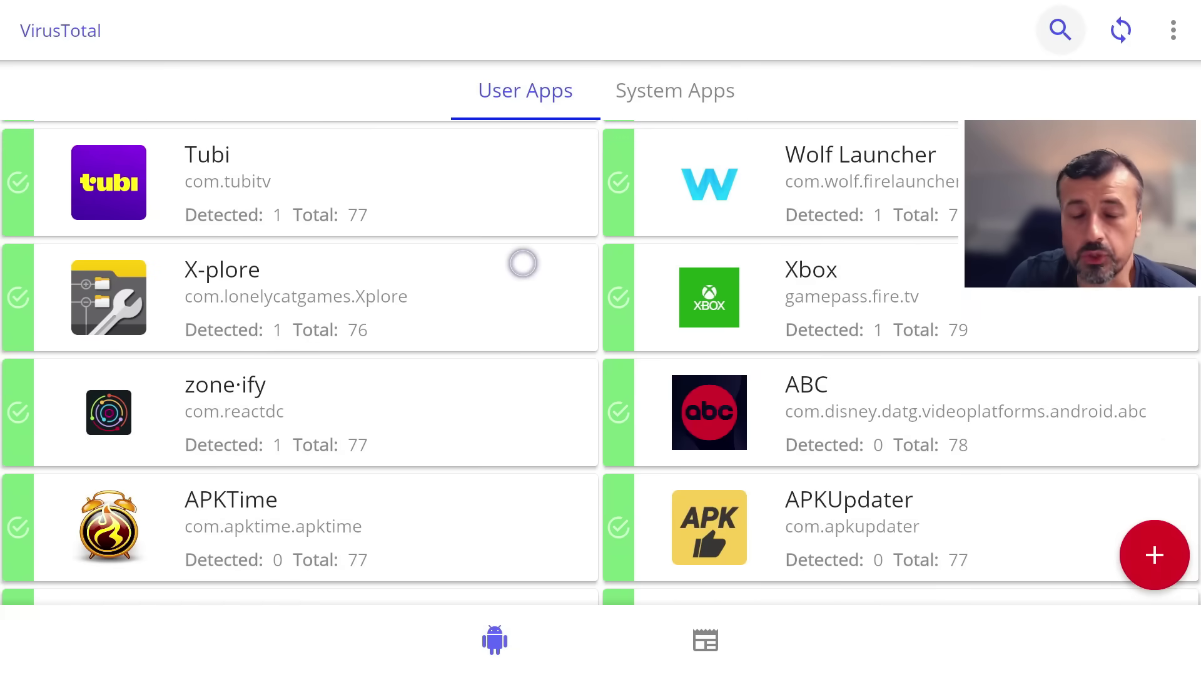
scroll(523, 263, up, 5)
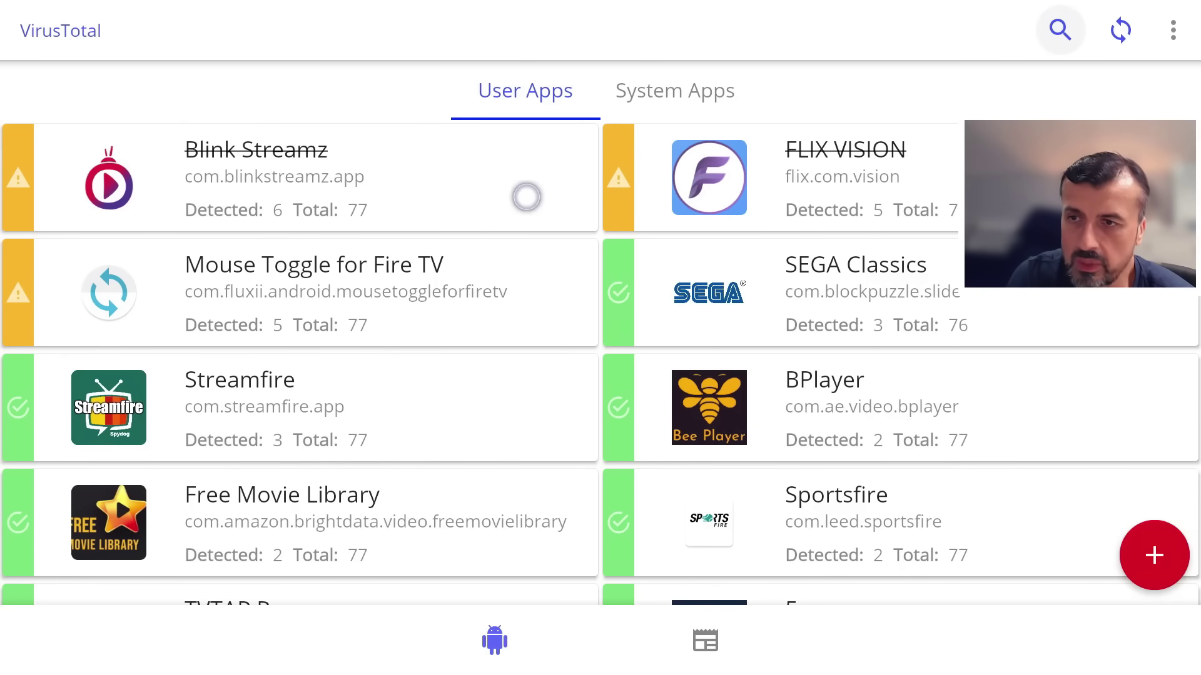
scroll(525, 196, down, 10)
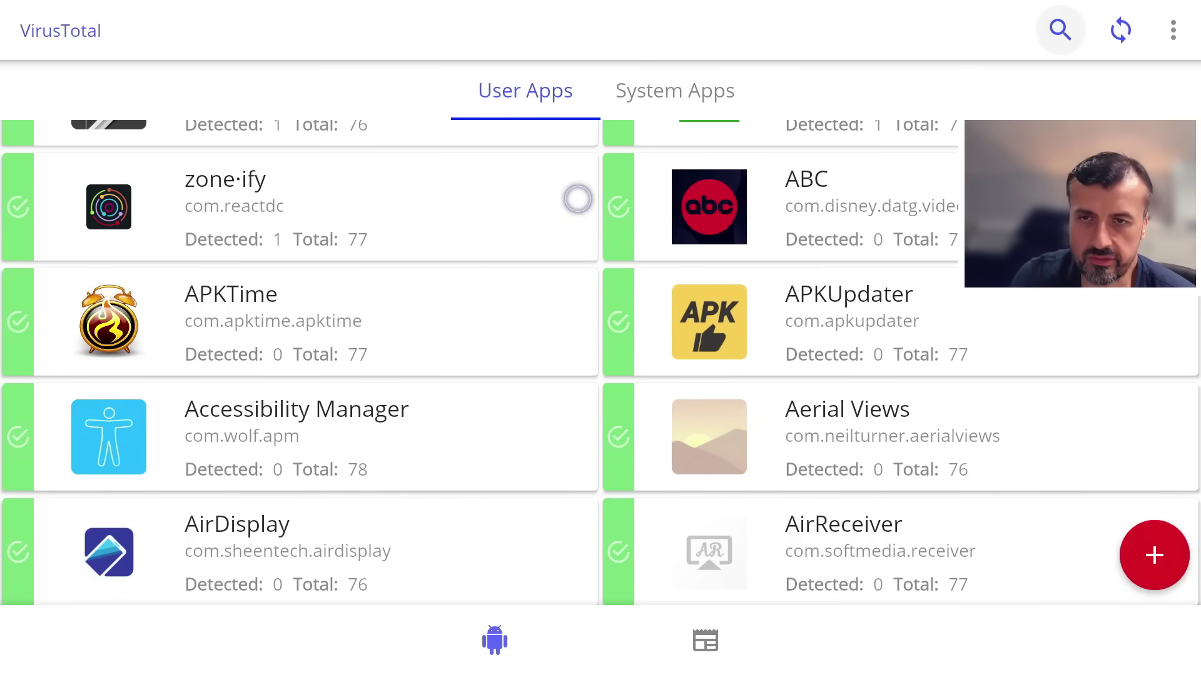
- Launch Downloader from the home screen's recently used apps and select its address field
key(Home)
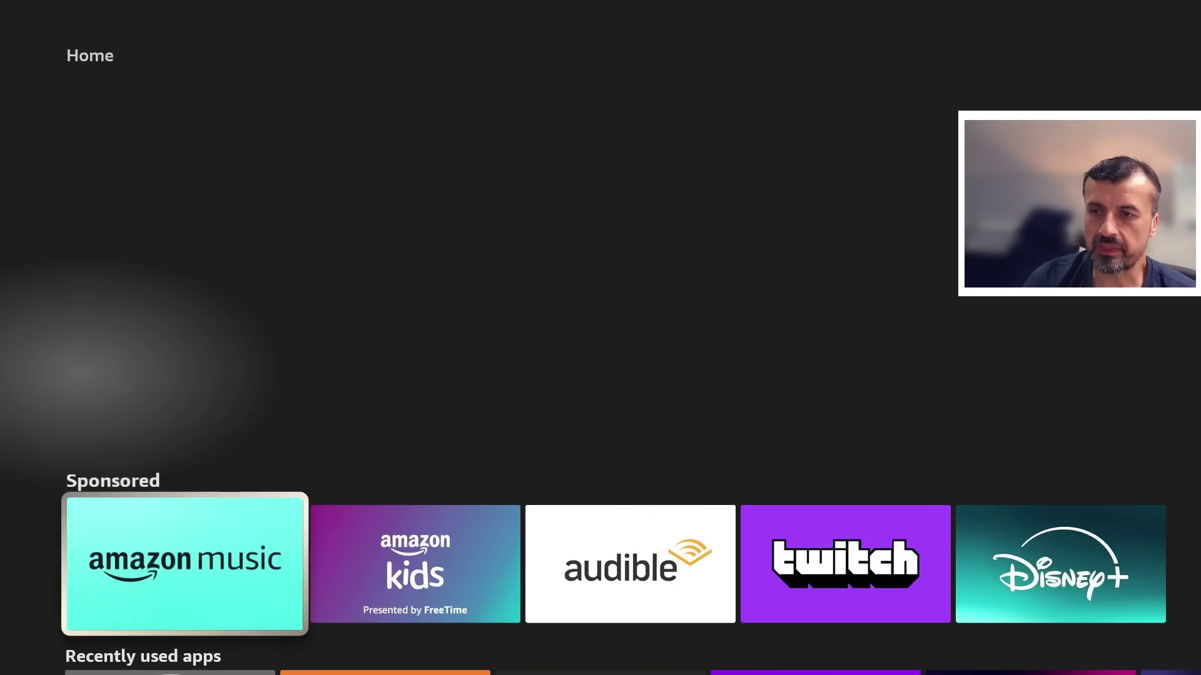
key(Down)
key(Right)
key(Return)
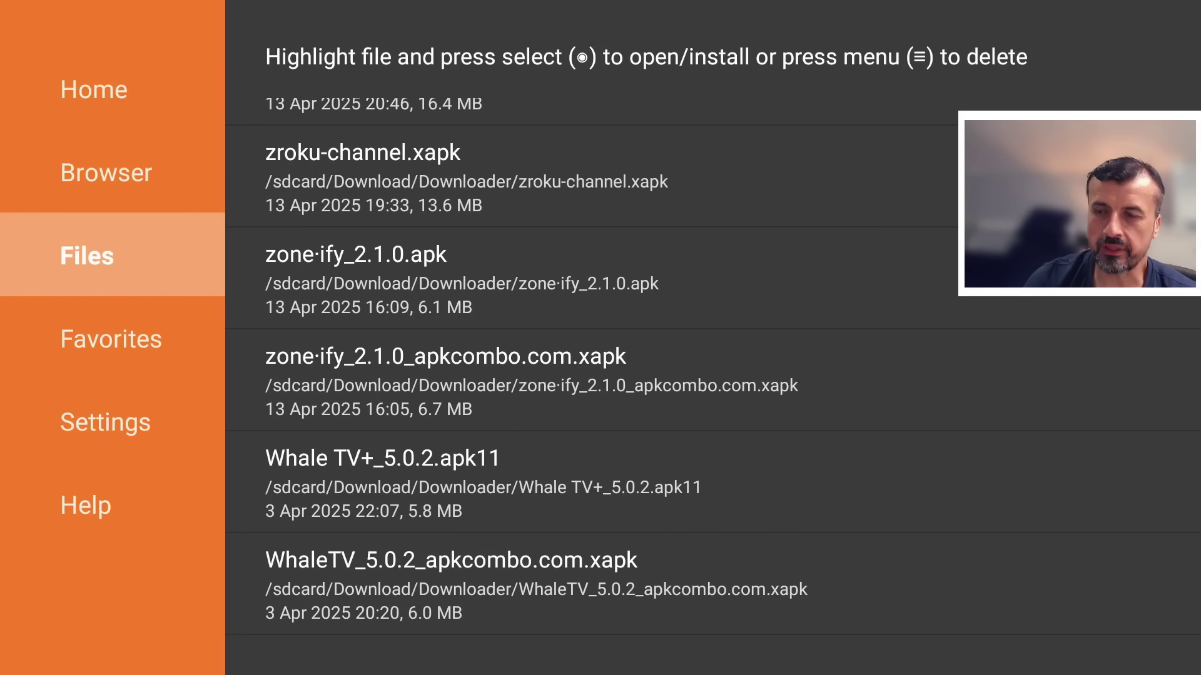
key(Up)
key(Up)
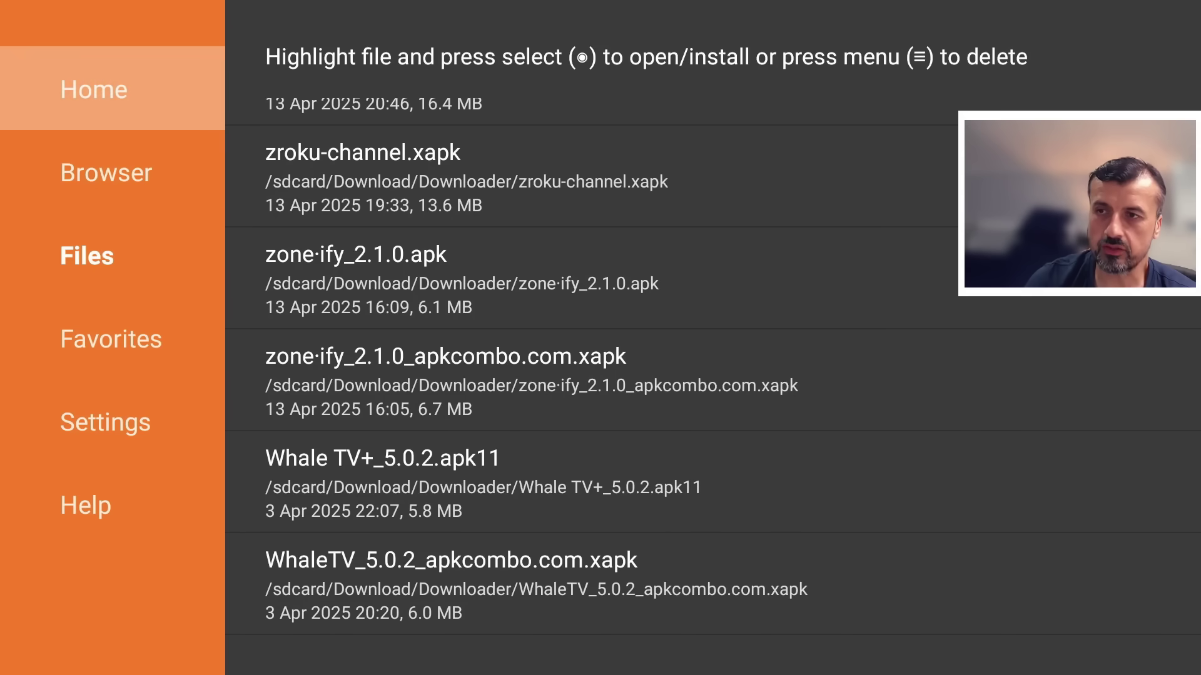
key(Right)
key(Up)
key(Return)
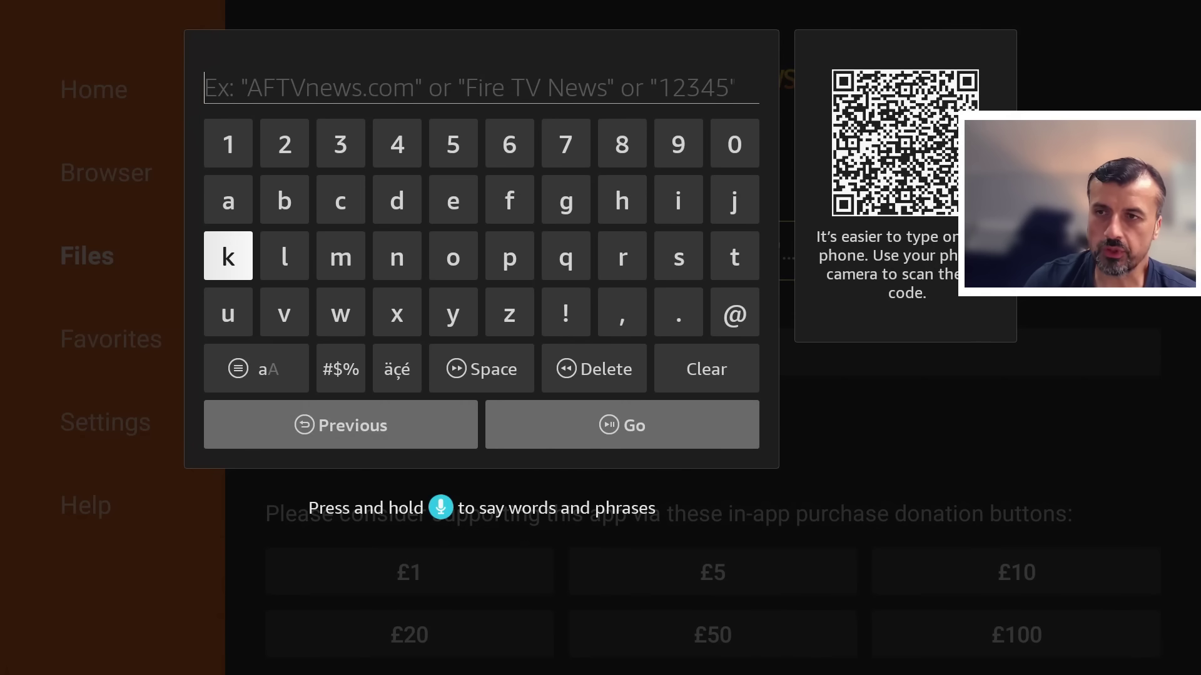
- Enter the short code 53402 on the on-screen keyboard
key(Right)
key(Right)
key(Right)
key(Up)
key(Right)
key(Right)
key(Up)
key(Left)
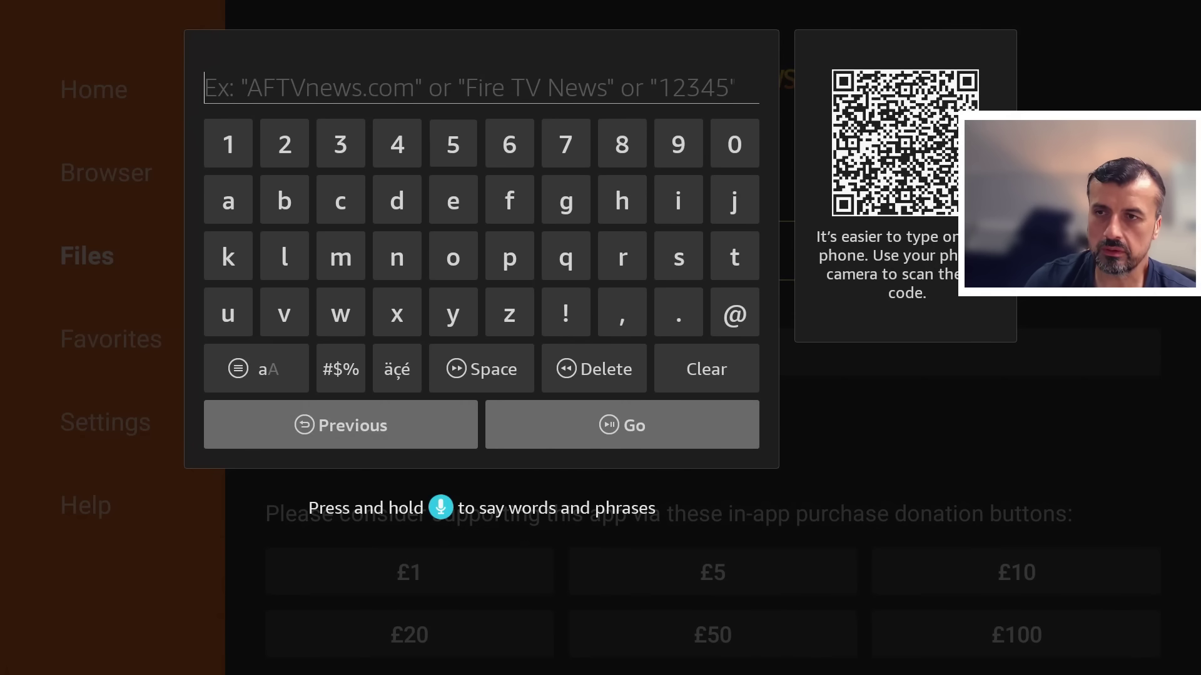
key(Return)
key(Left)
key(Left)
key(Return)
key(Right)
key(Return)
key(Left)
key(Left)
key(Left)
key(Left)
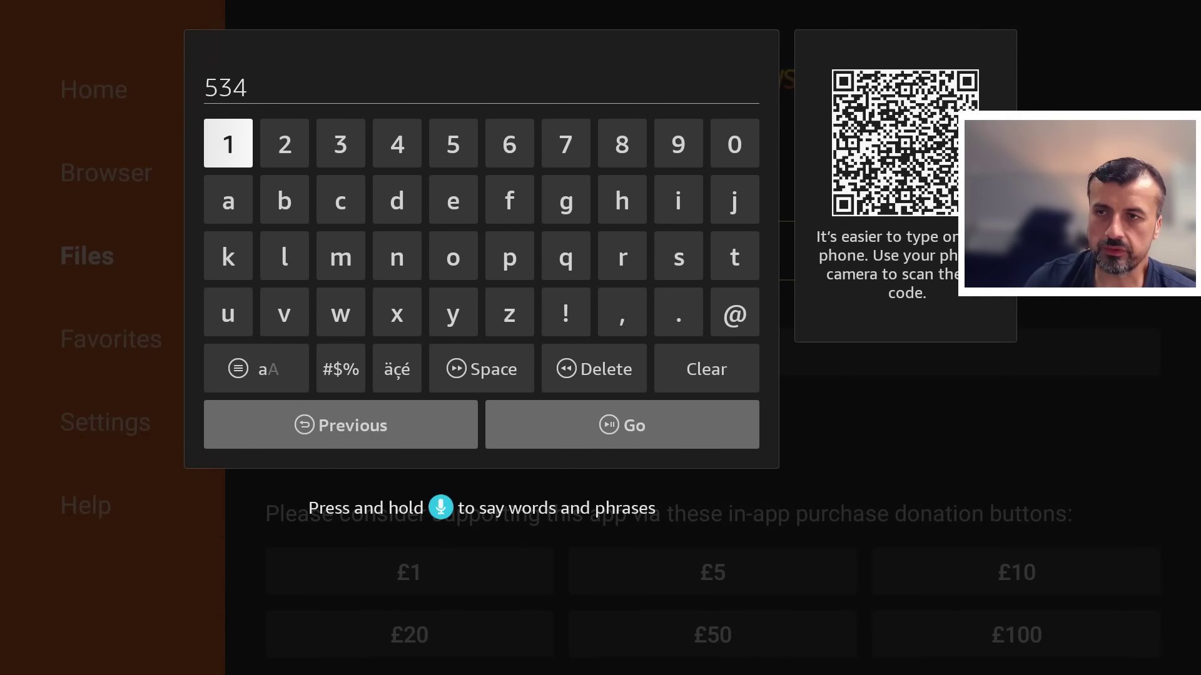
key(Return)
key(Right)
key(Right)
key(Return)
key(Down)
key(Down)
key(Down)
key(Down)
key(Down)
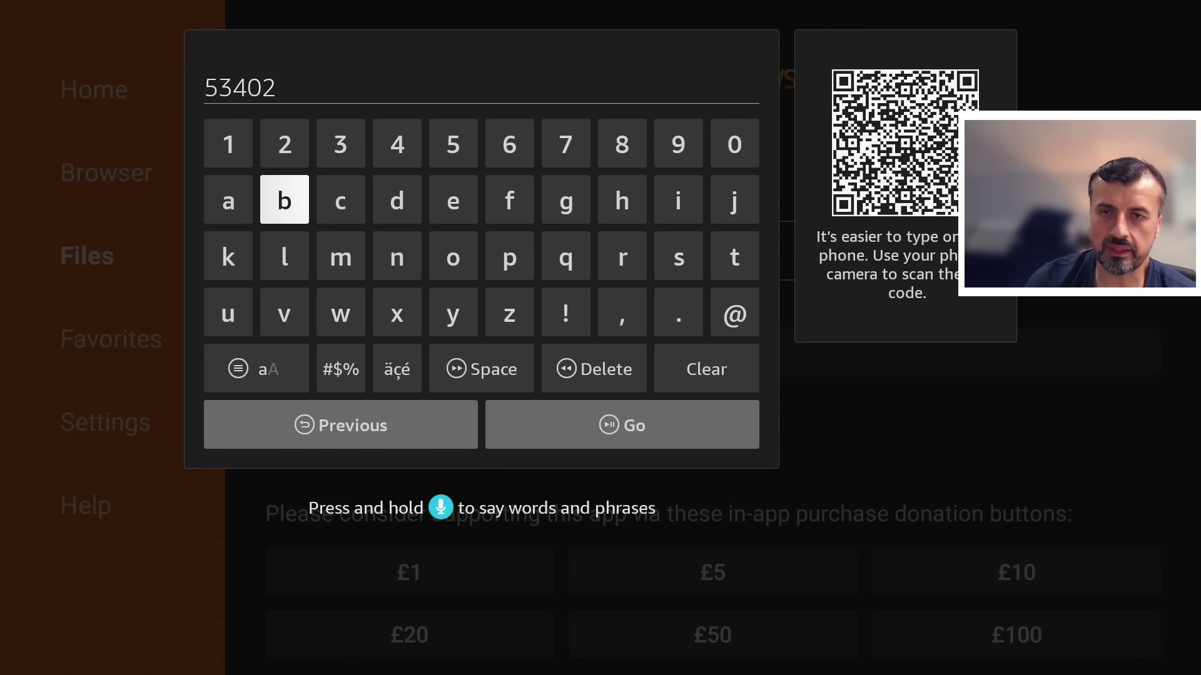
- Load the site for code 53402 and open its Virustotal 2025 FireTV / Android TV article
key(XF86AudioPlay)
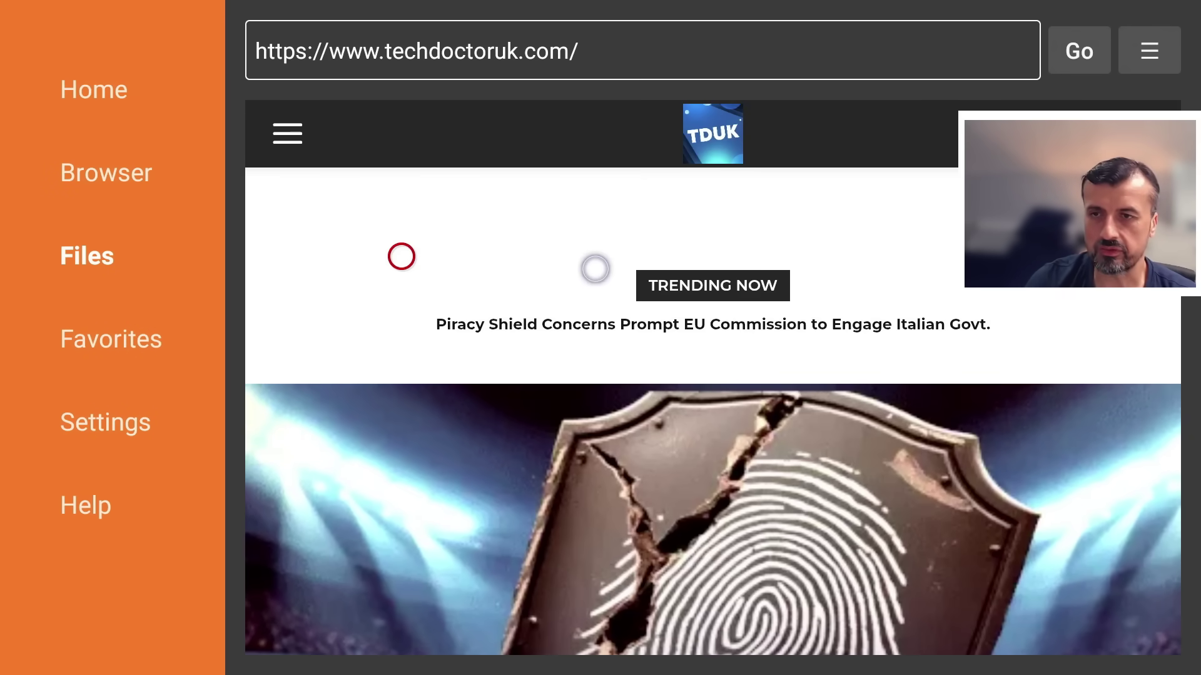
scroll(612, 348, down, 10)
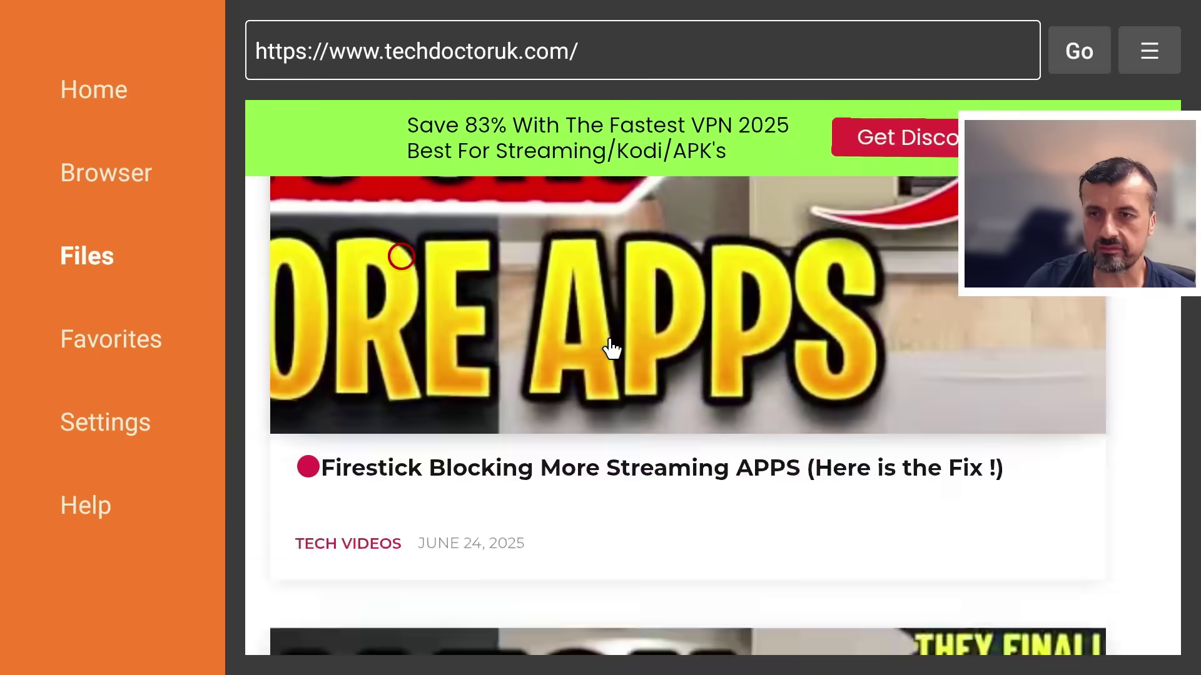
scroll(612, 344, down, 10)
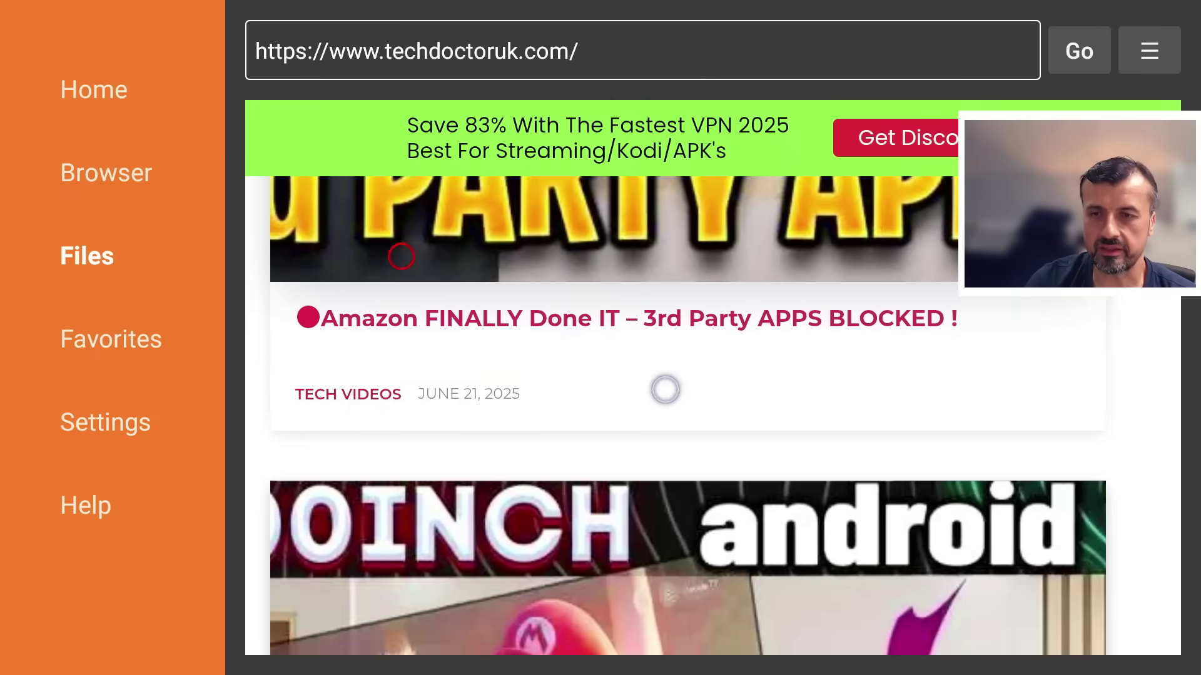
scroll(650, 412, up, 20)
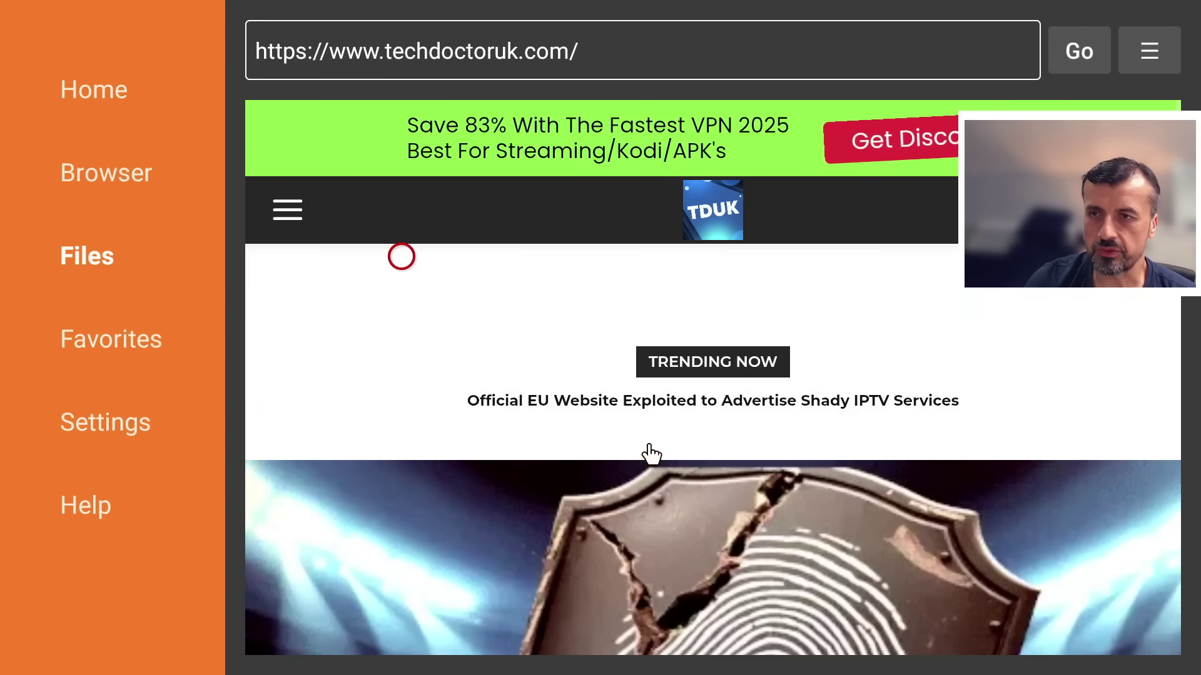
click(294, 219)
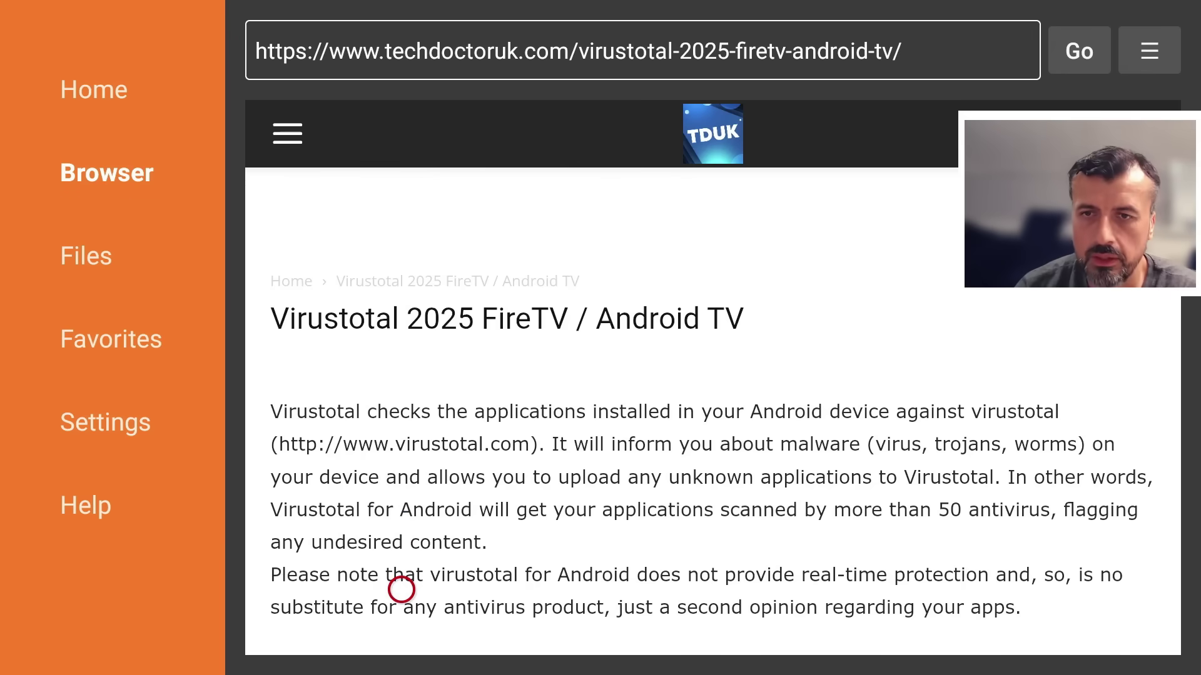
- Scroll to the article's Software Needed section and follow the VirusTotal 2025 link
scroll(401, 631, down, 3)
scroll(402, 630, down, 5)
scroll(402, 630, down, 10)
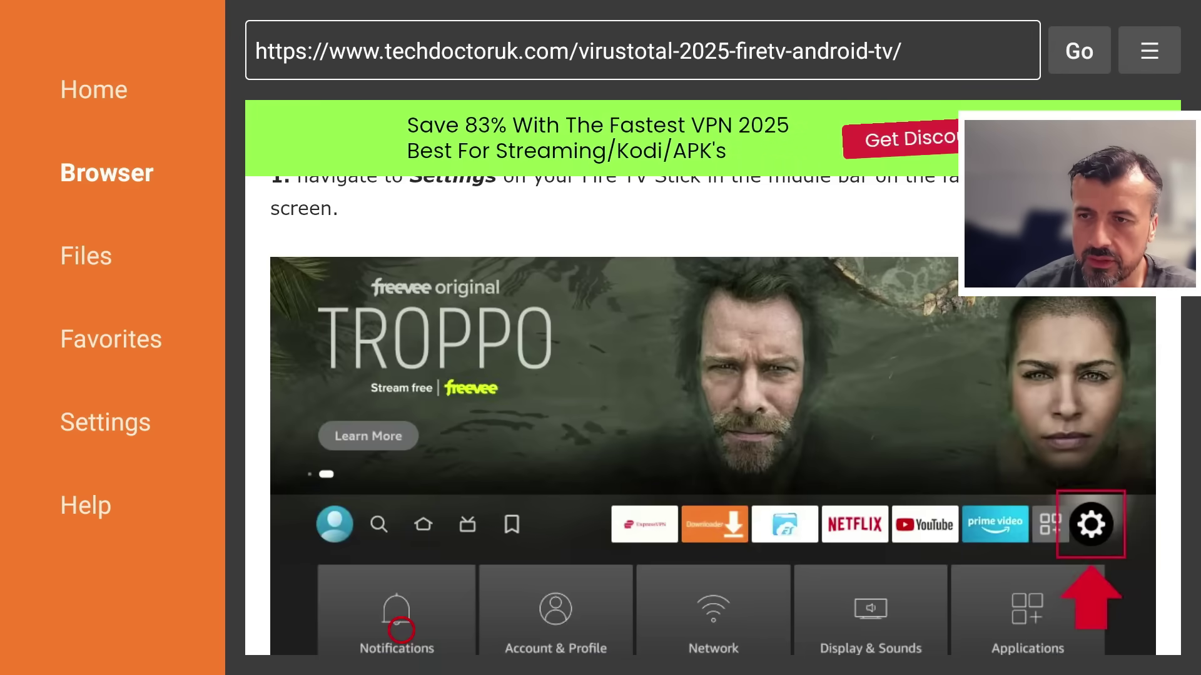
scroll(402, 630, down, 15)
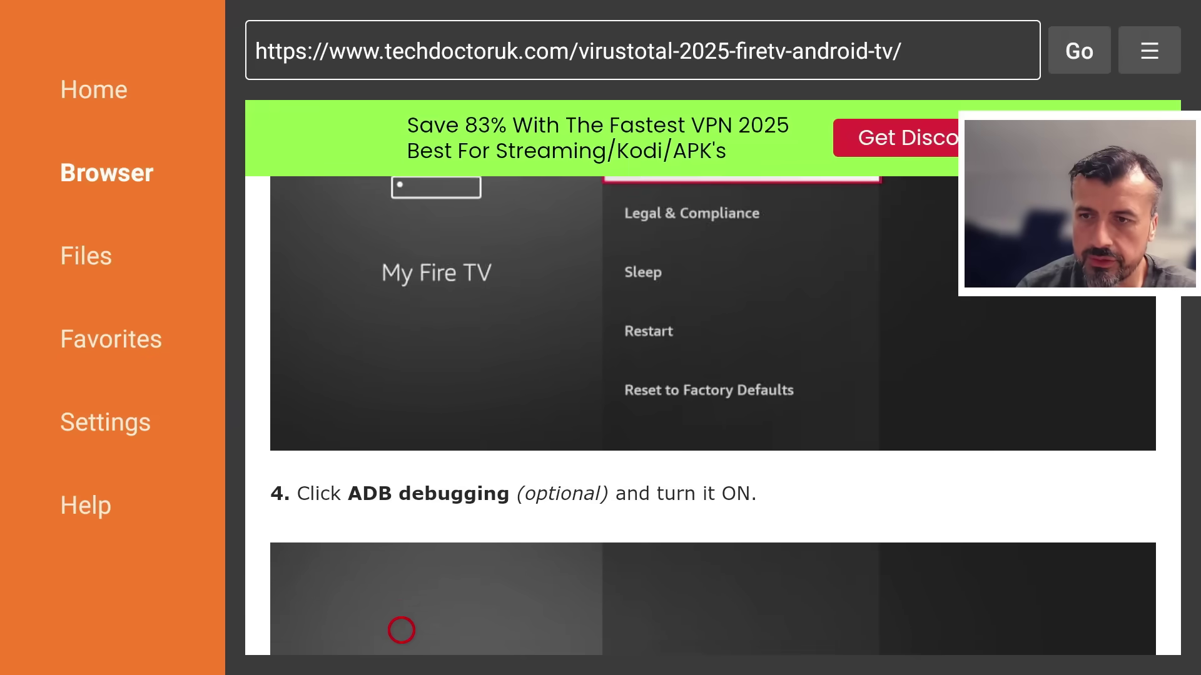
scroll(401, 630, down, 15)
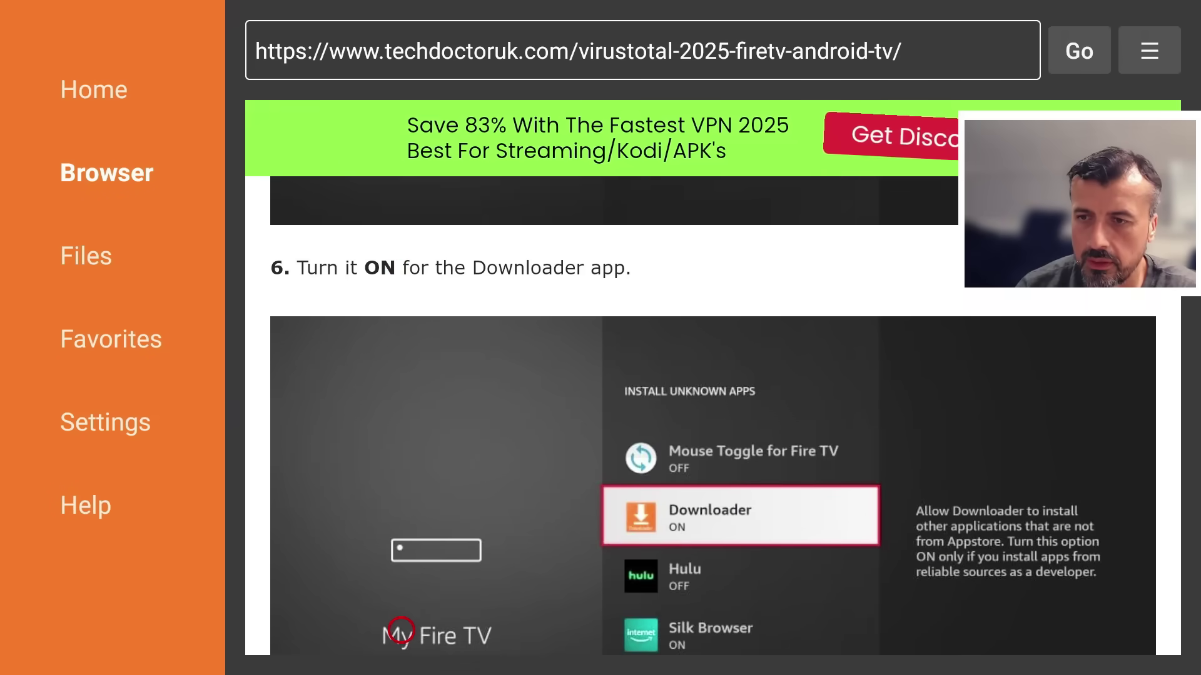
scroll(401, 630, down, 15)
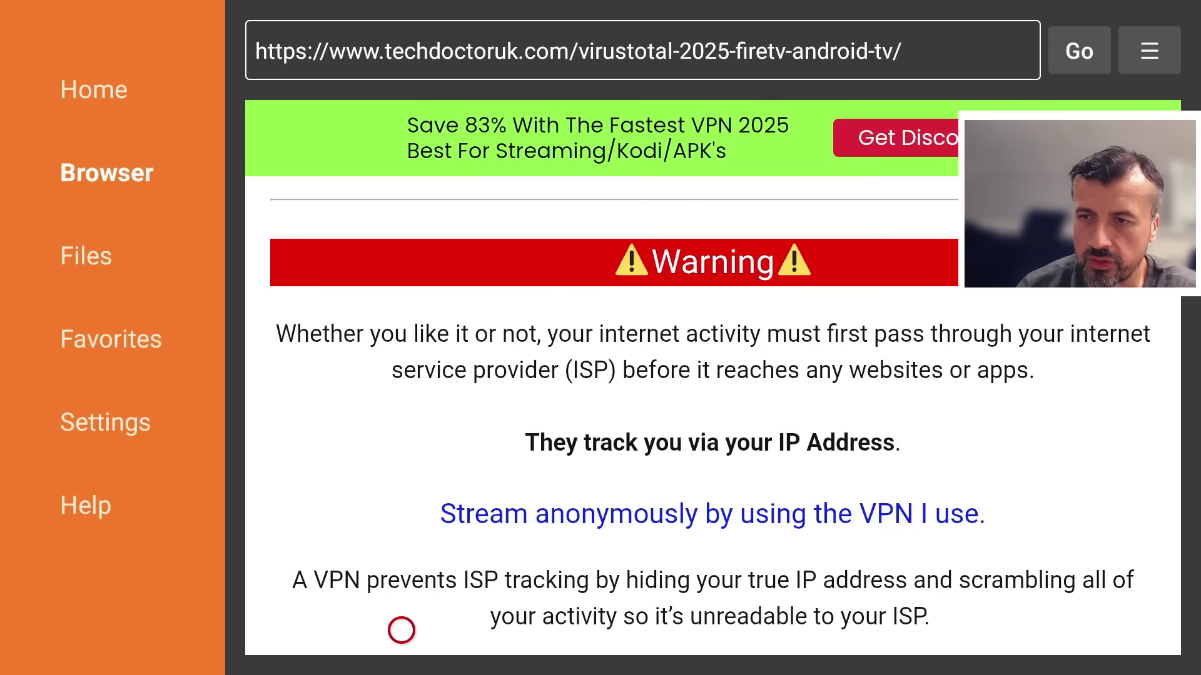
scroll(402, 630, down, 5)
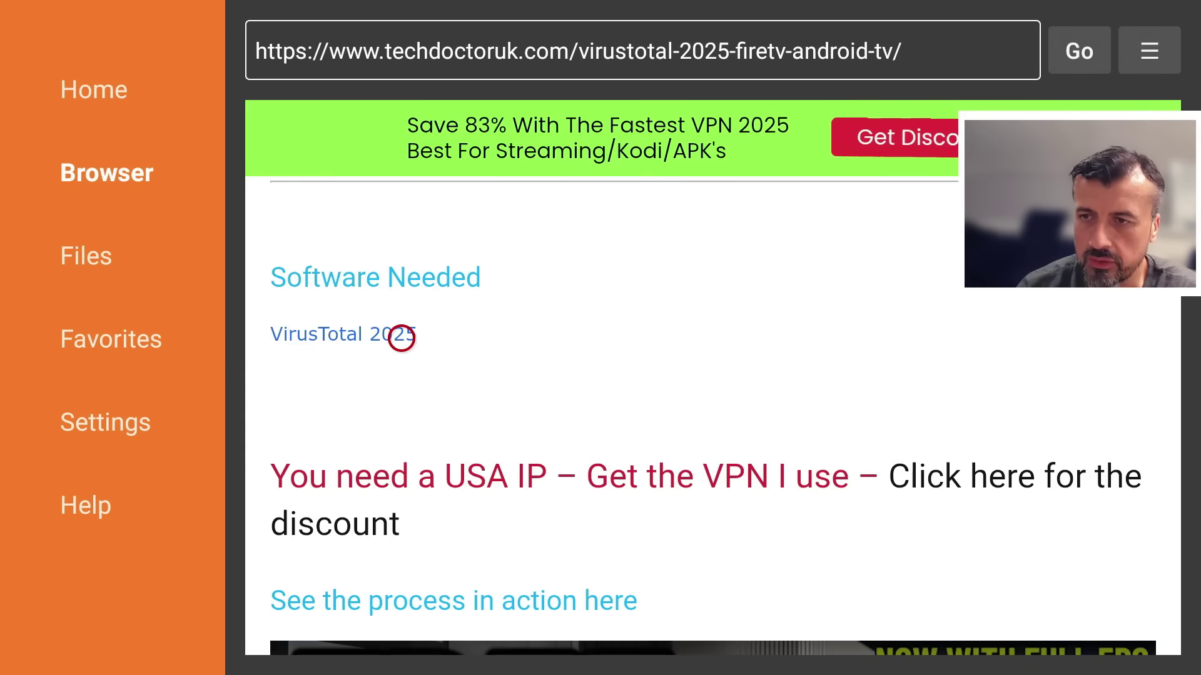
click(402, 338)
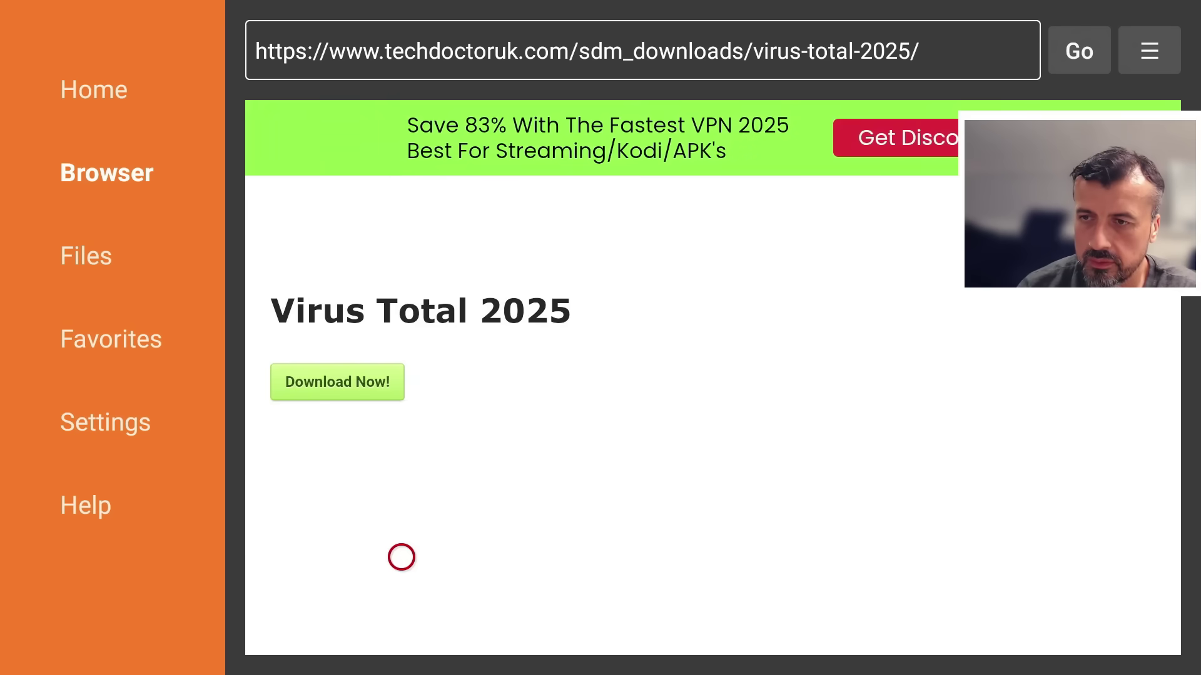
- Trigger Download Now! on the Virus Total 2025 page
click(308, 371)
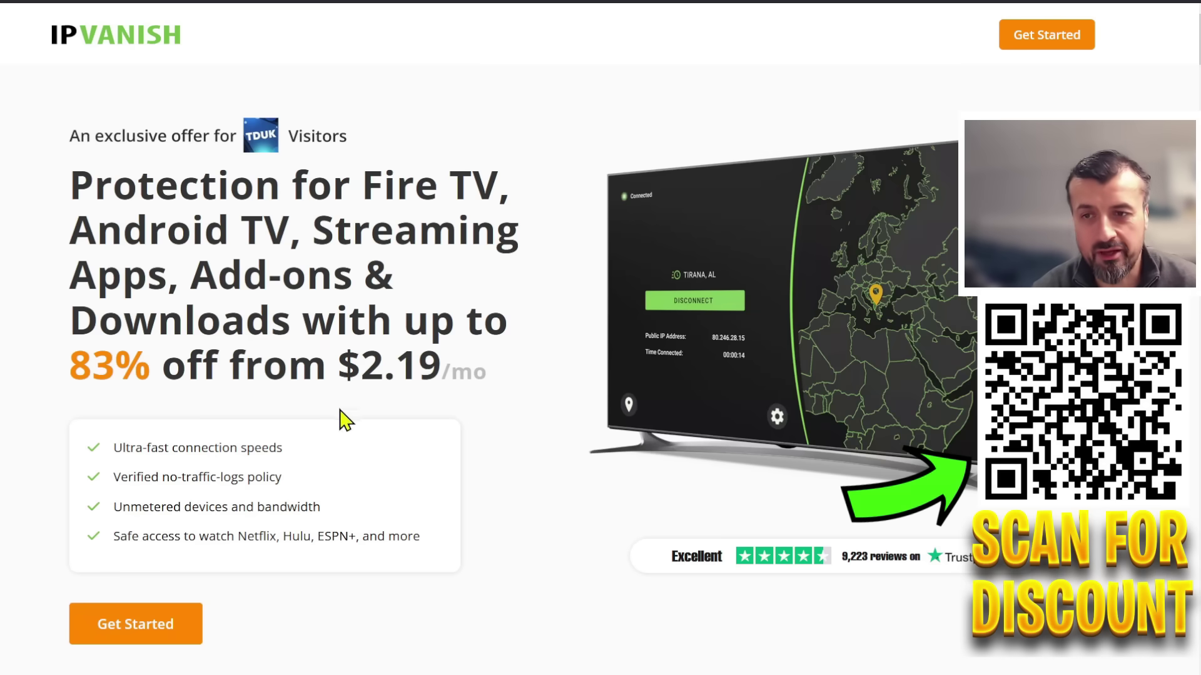
- Highlight the $2.19/mo price and scroll down to the Monthly, 2-Year and Yearly plans
drag(338, 367, 478, 368)
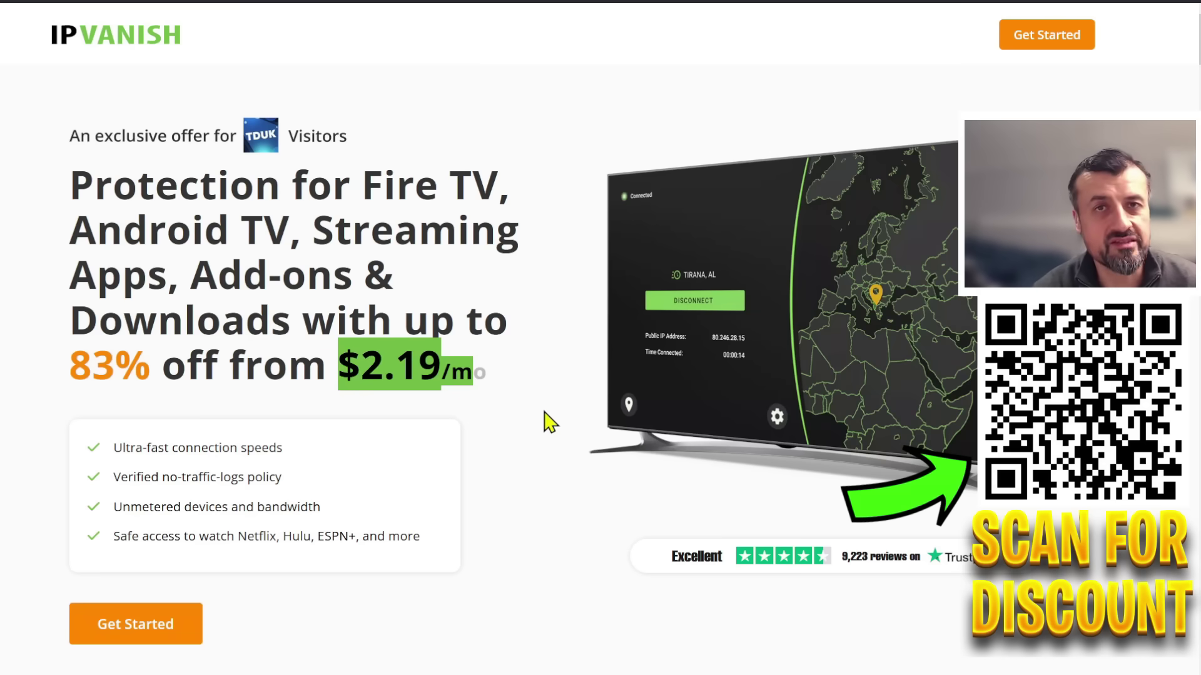
scroll(547, 412, down, 6)
scroll(547, 421, down, 5)
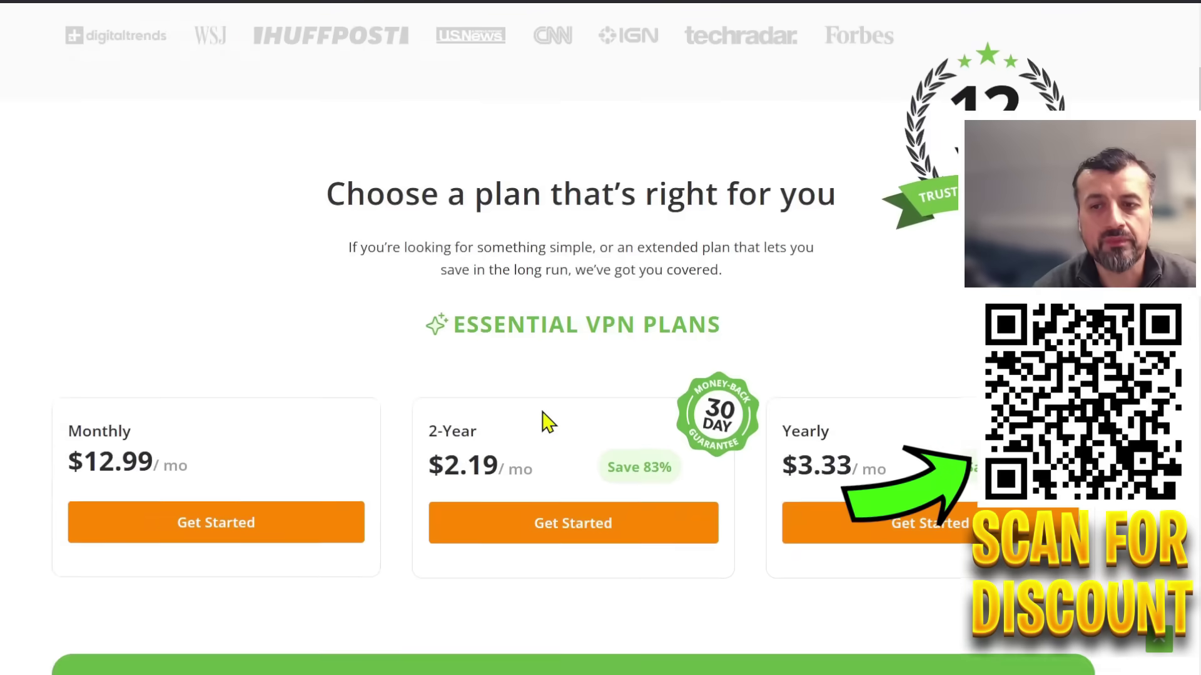